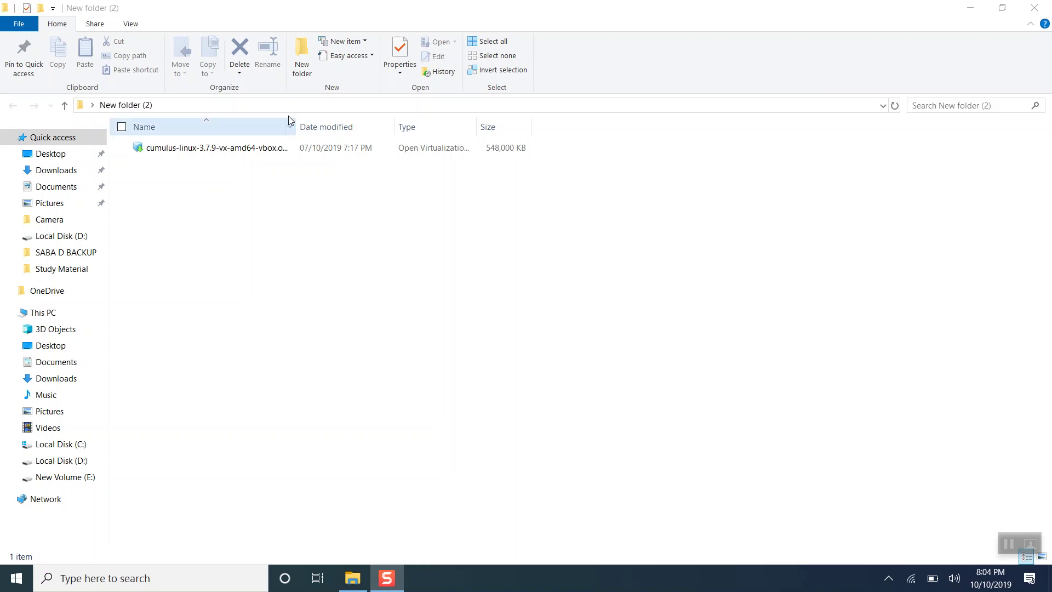
Widen the File Explorer Name column to reveal cumulus-linux-3.7.9-vx-amd64-vbox.ova.
drag(296, 123, 353, 123)
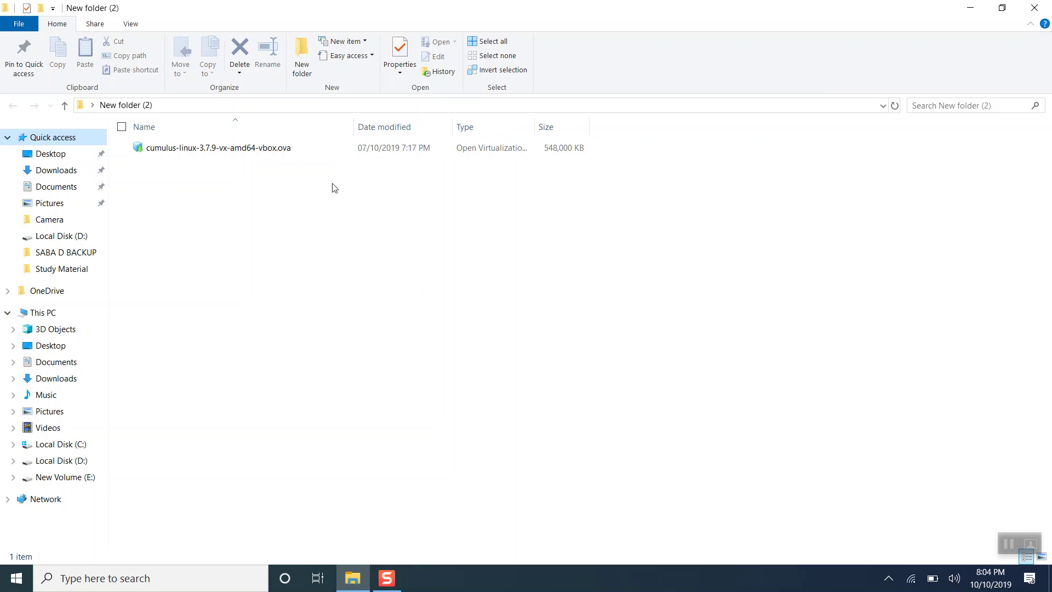
click(17, 577)
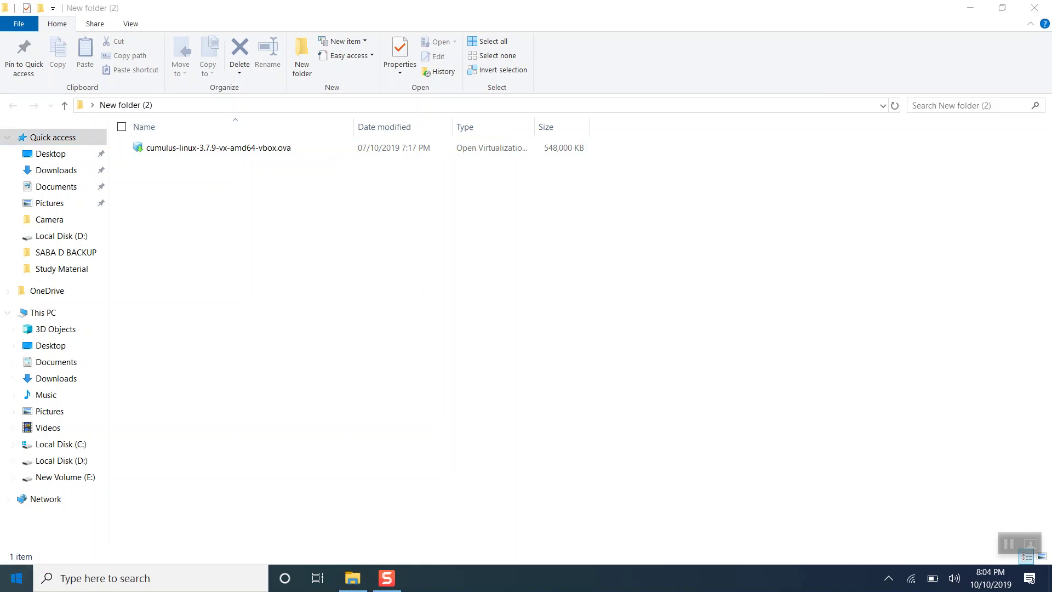
Launch VirtualBox and select cumulus-linux-3.7.9-vx-amd64-vbox.ova from New folder (2) for appliance import.
text(ora)
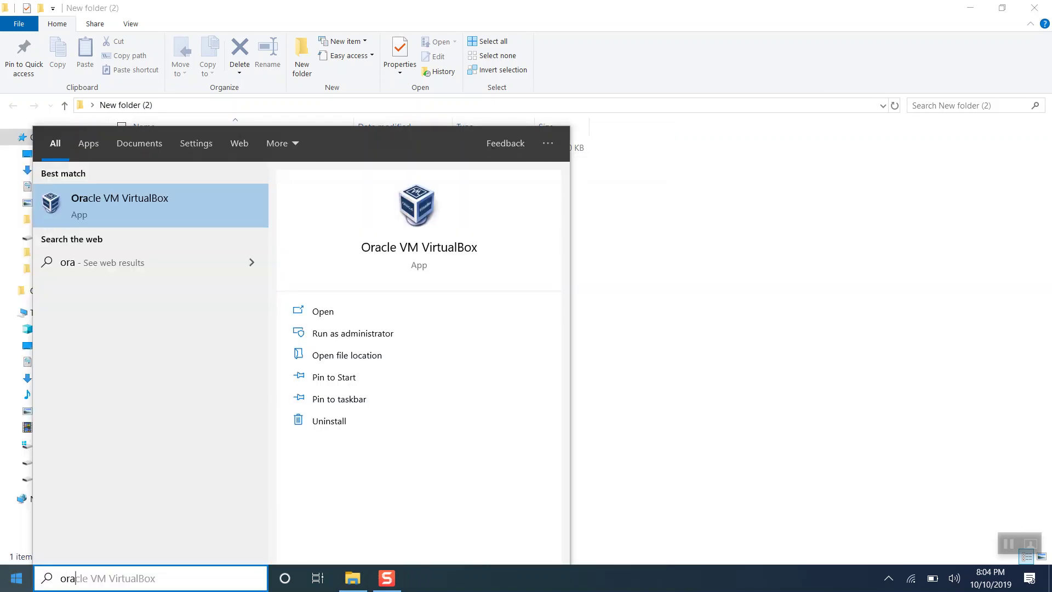
key(Return)
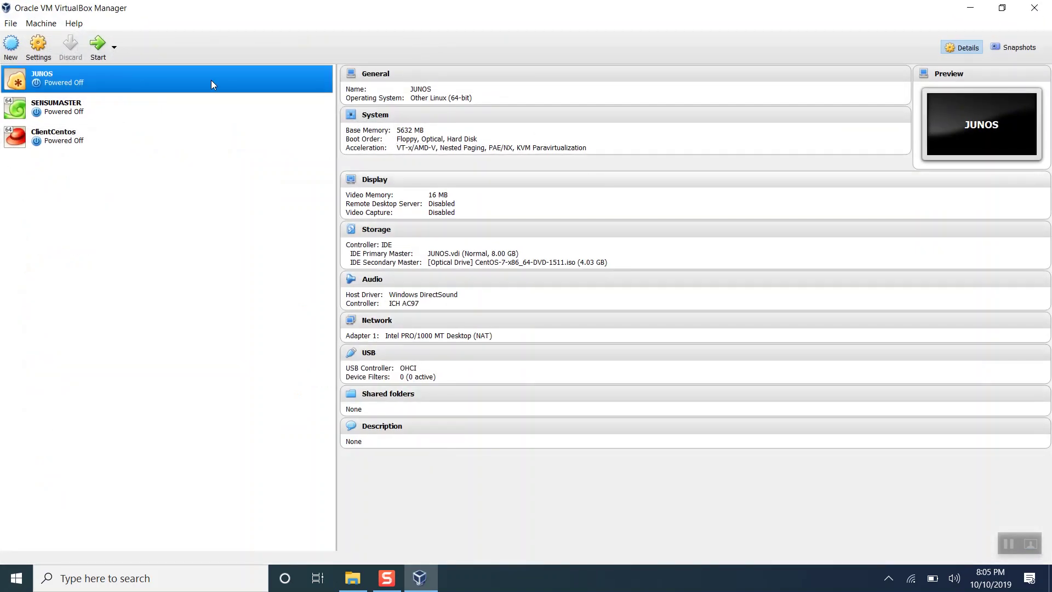
click(11, 23)
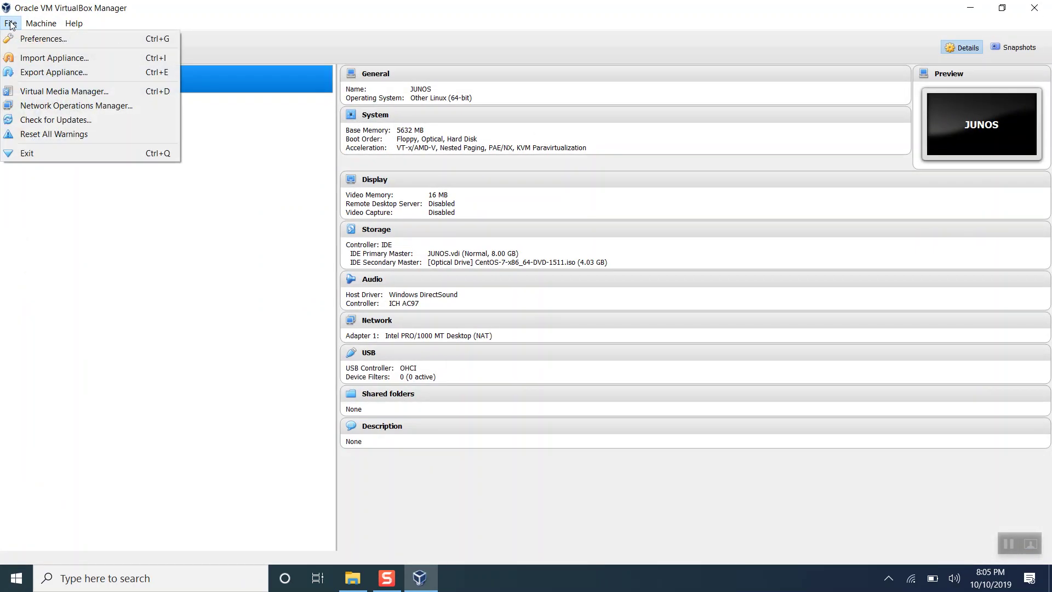
click(44, 57)
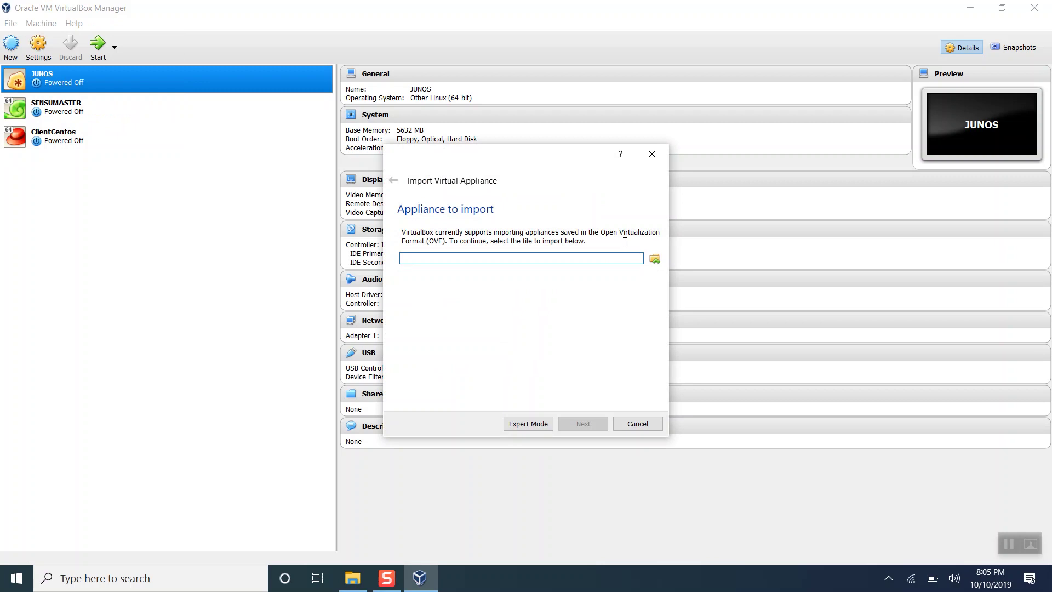
click(655, 256)
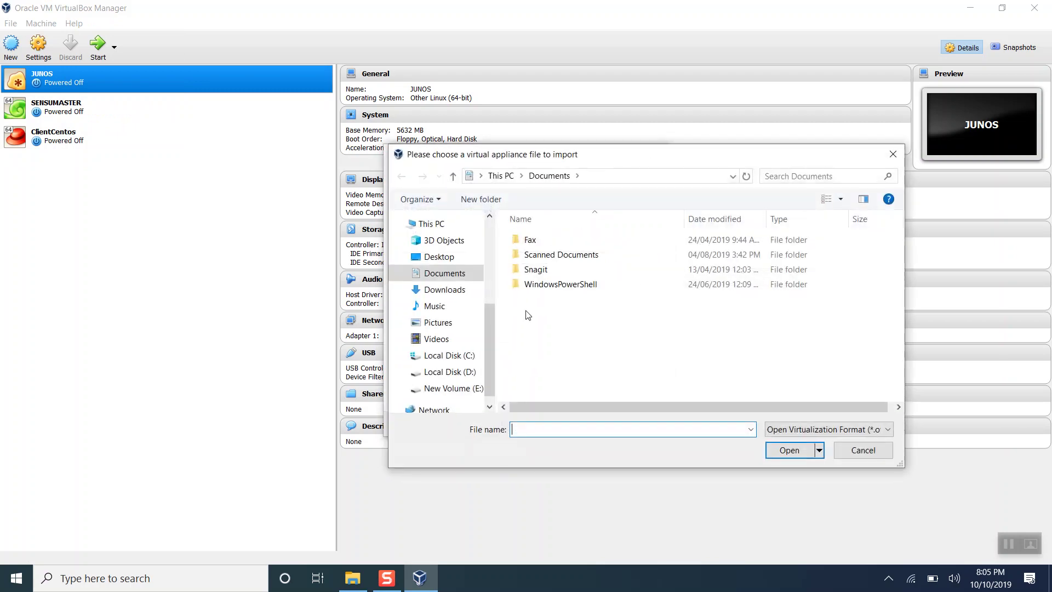
click(435, 257)
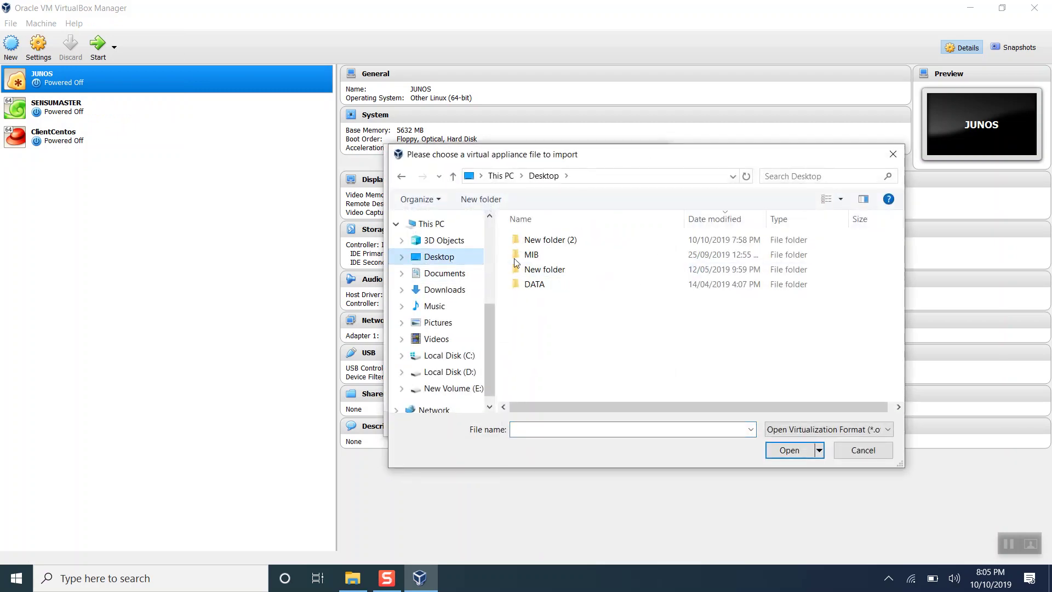
double_click(550, 239)
double_click(550, 239)
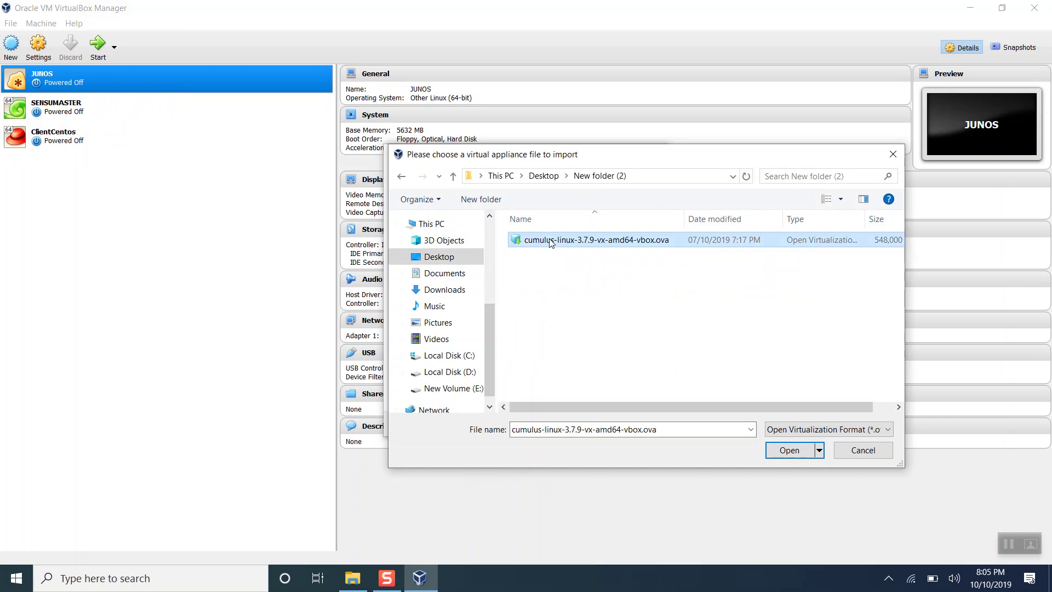
Name the imported machine SWITCH1 with 2048 MB RAM and start the import.
click(581, 425)
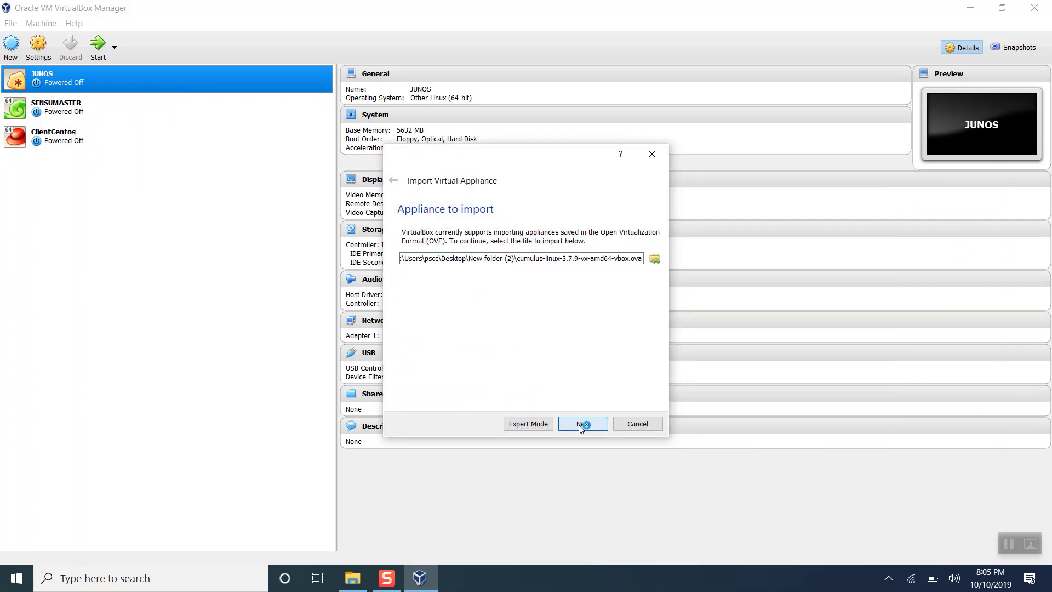
double_click(588, 305)
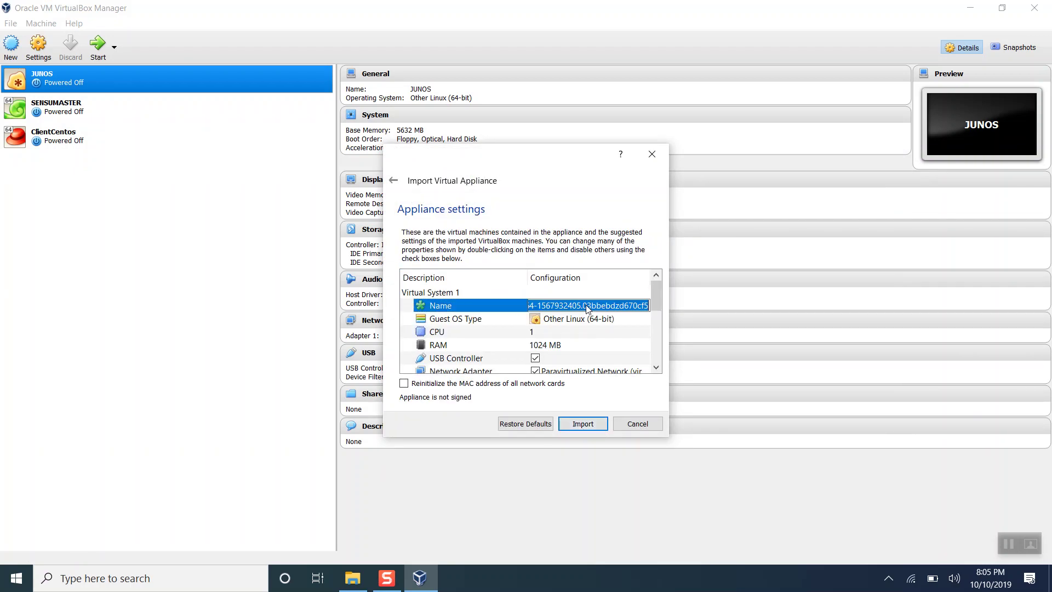
key(BackSpace)
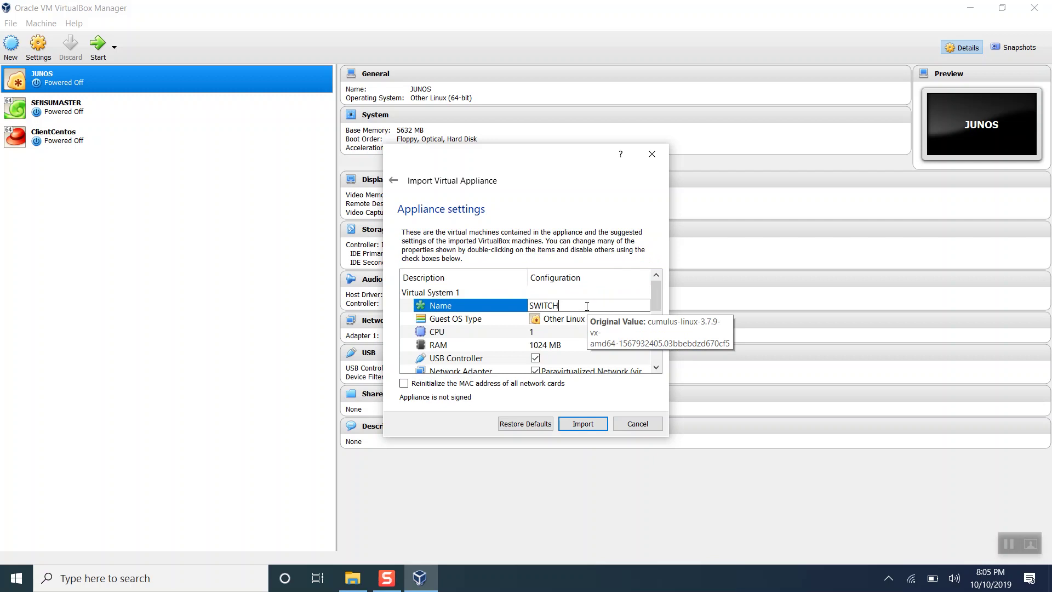
double_click(533, 345)
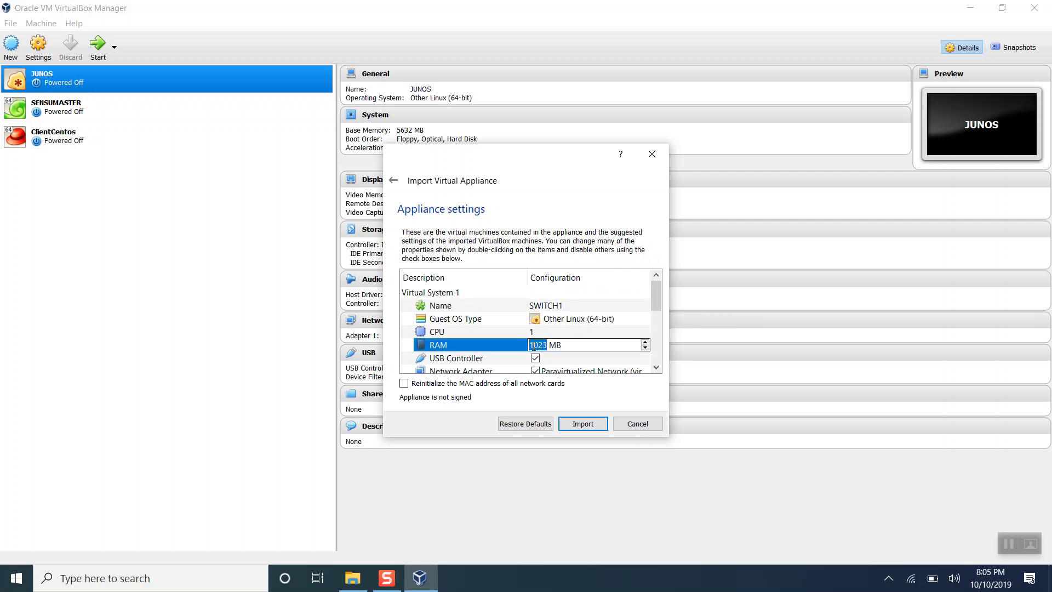
text(2048)
click(582, 423)
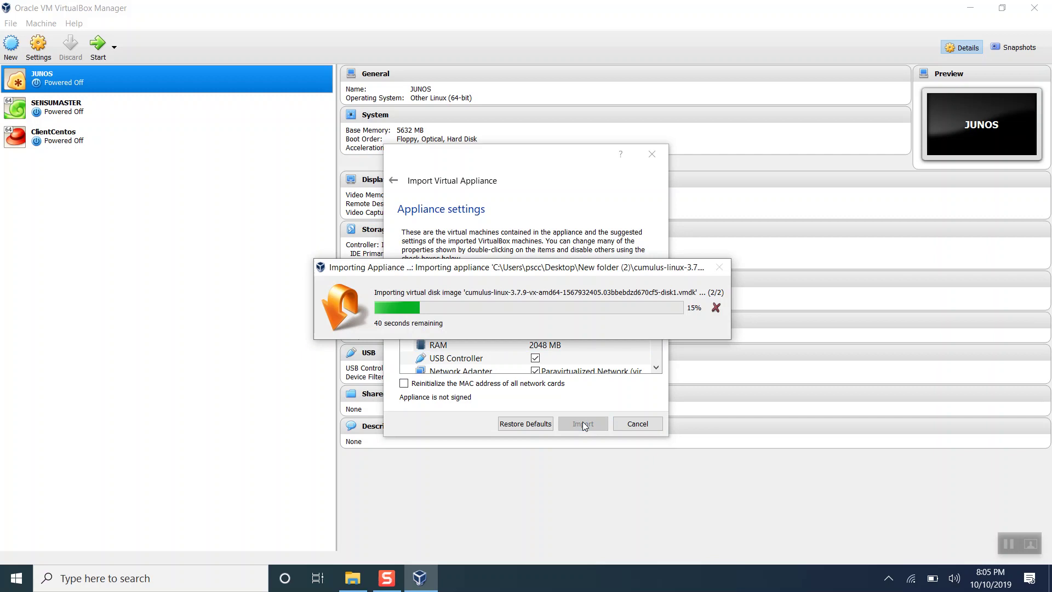
Launch GNS3 and create a new project named GNS3CUMULUSDEMO.
click(16, 577)
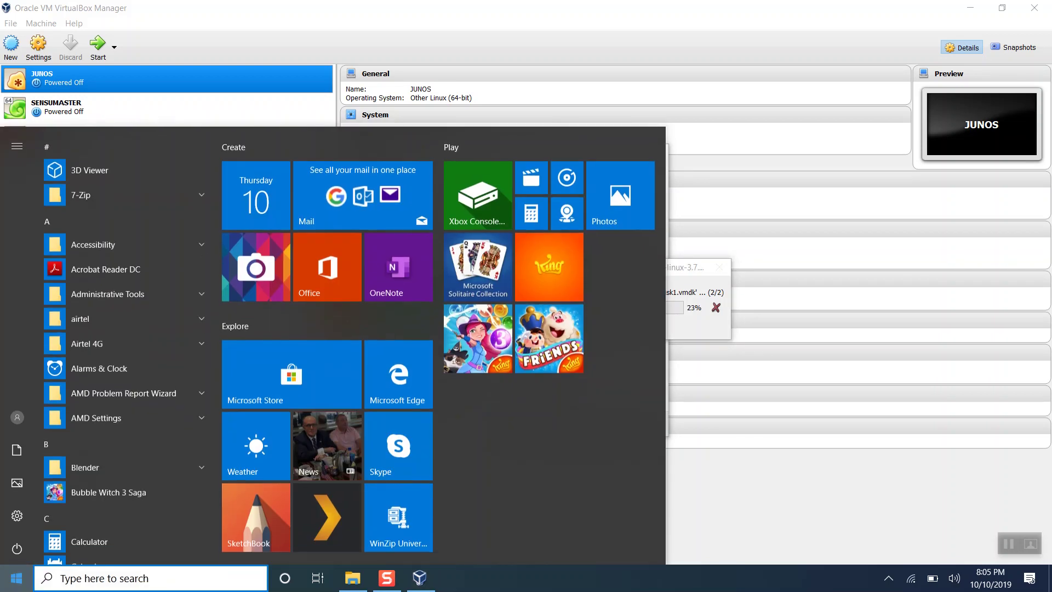
text(gns3)
key(Return)
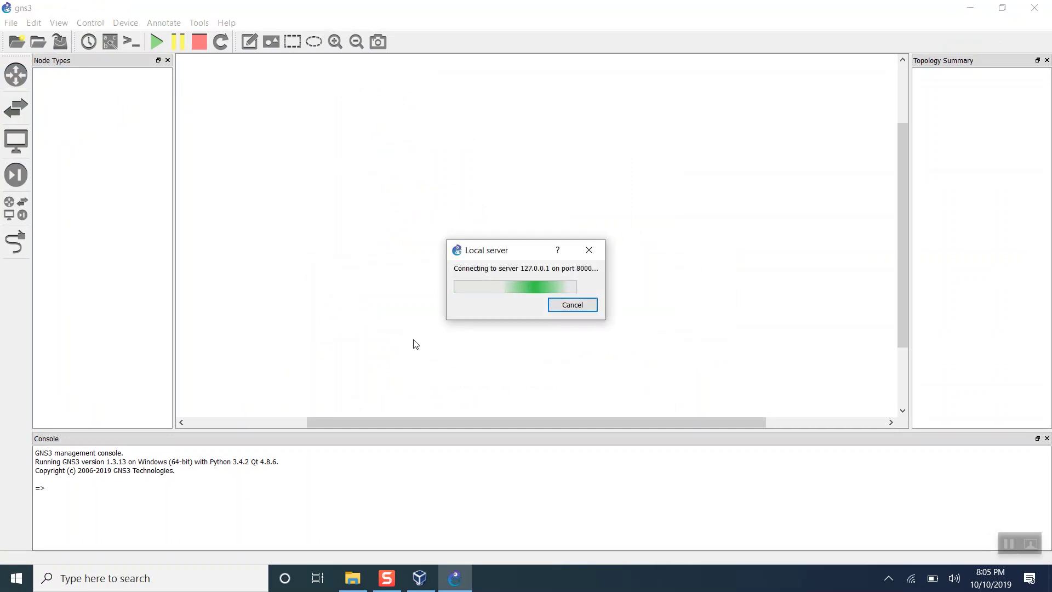
double_click(502, 273)
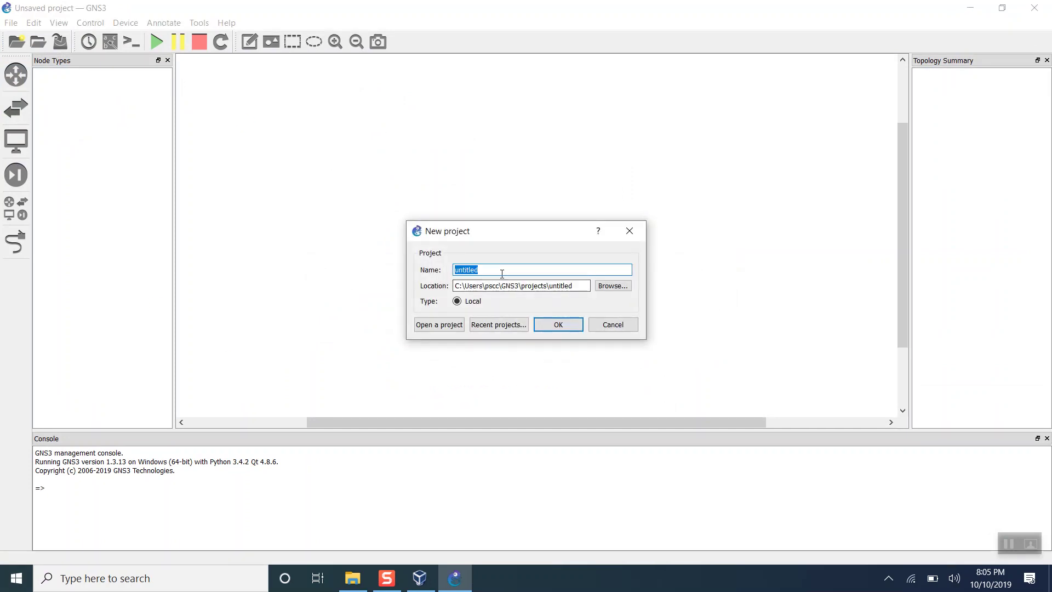
text(GNS)
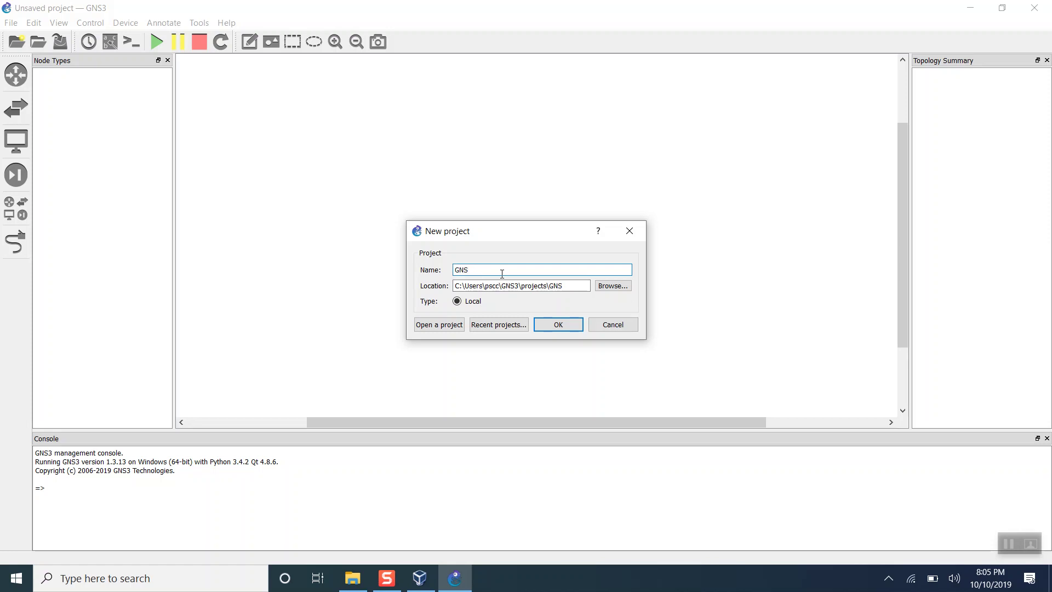
text(3CUMULUSDEMO)
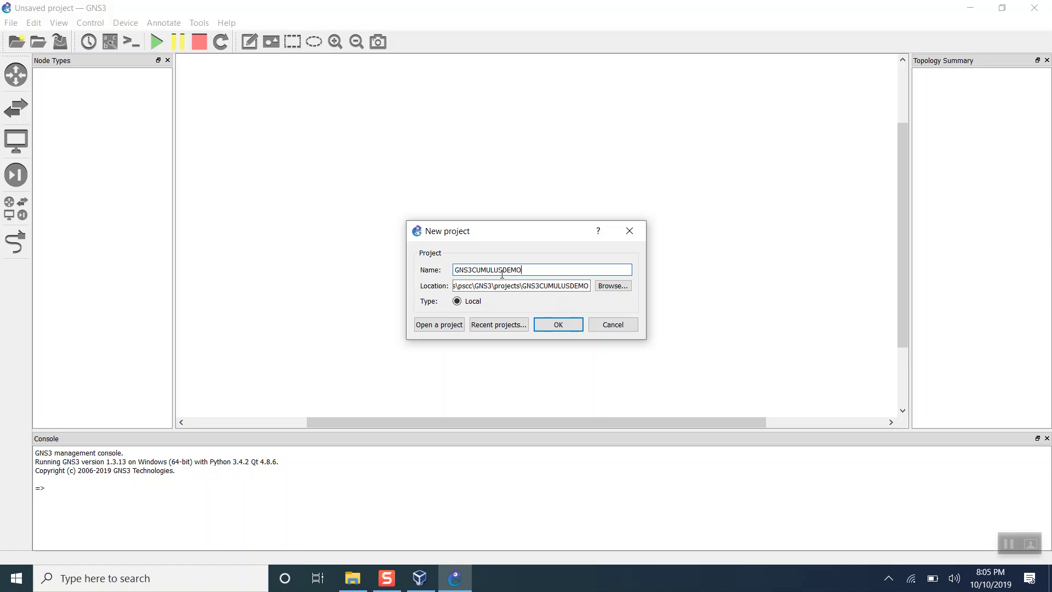
click(563, 326)
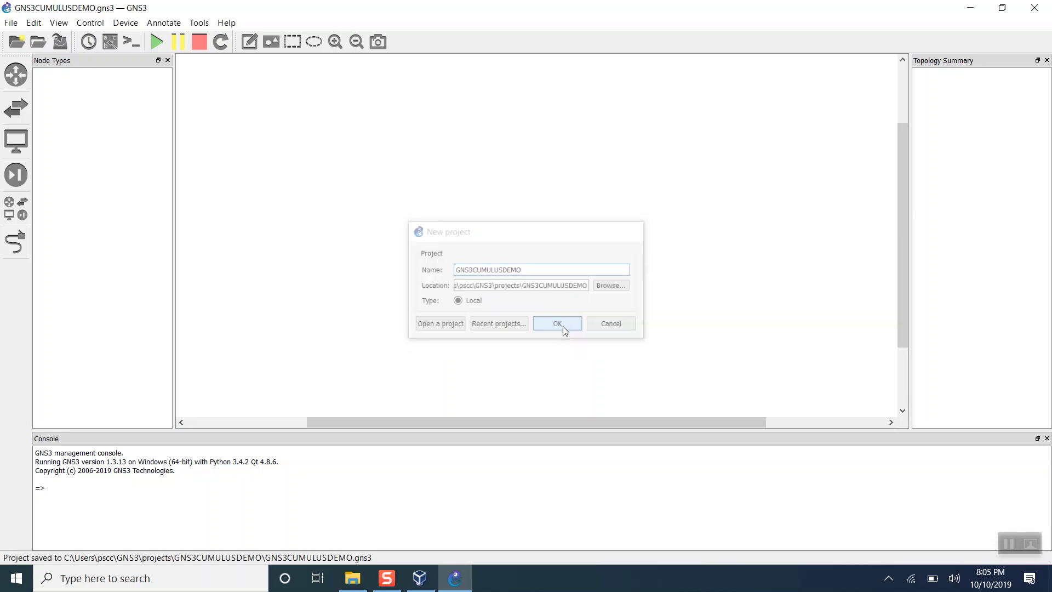
In VirtualBox, choose cumulus-linux-3.7.9-vx-amd64-vbox.ova again for another appliance import.
key(alt+Tab)
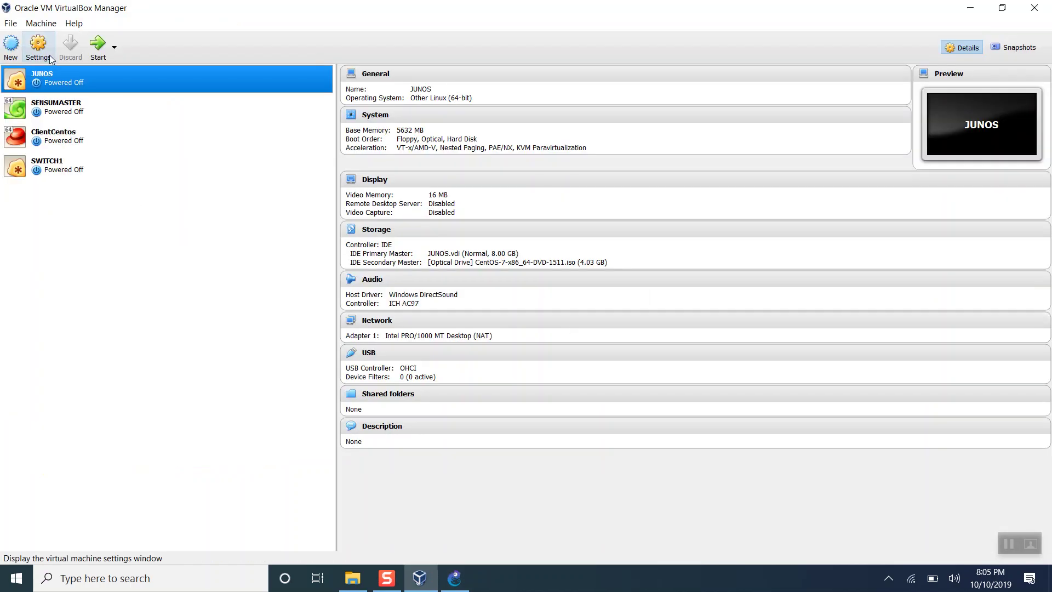
click(10, 23)
mouse_move(41, 23)
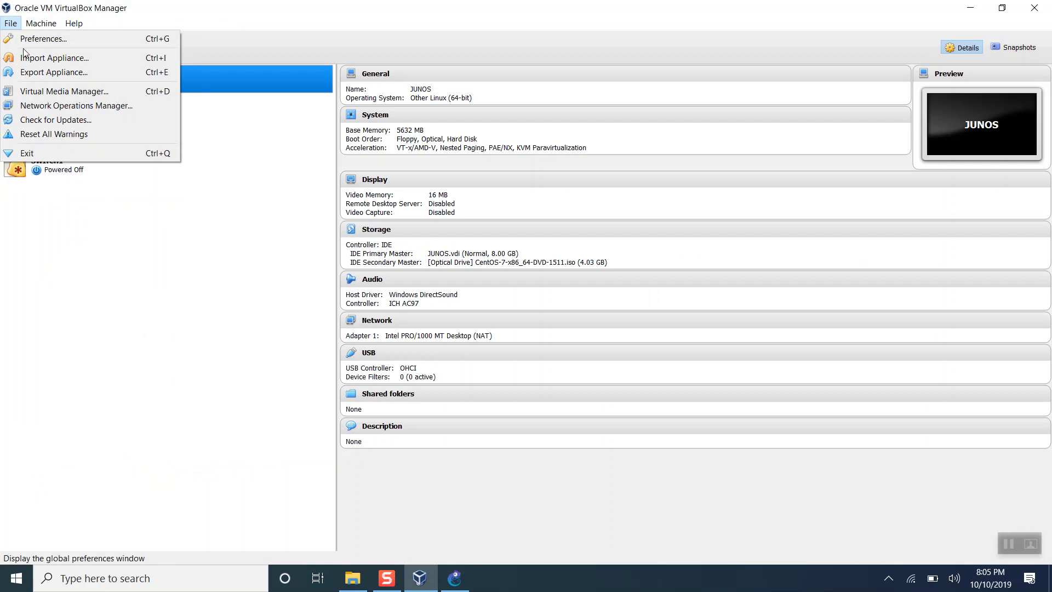
click(32, 57)
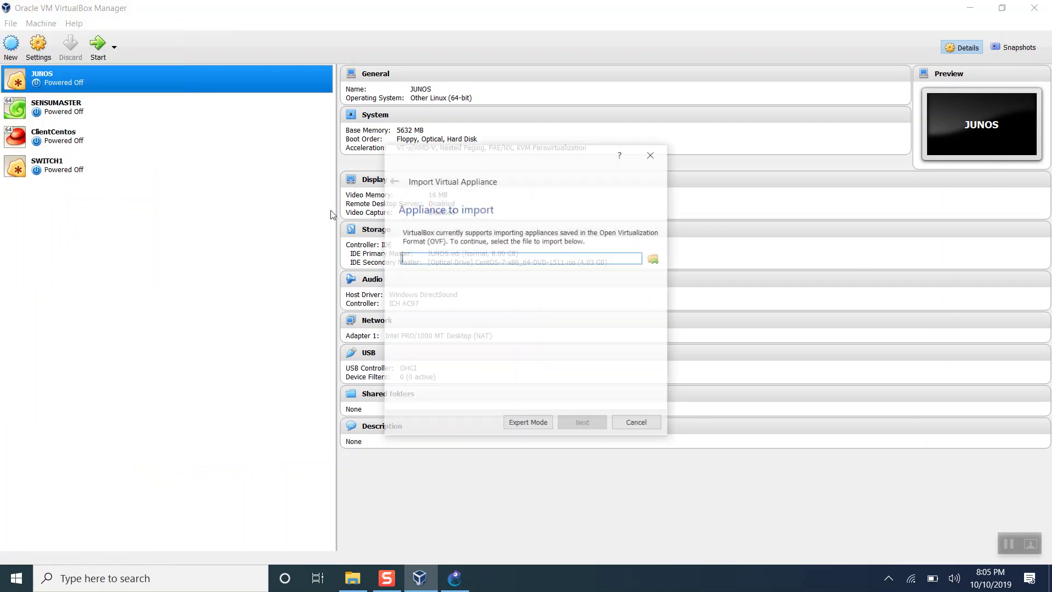
click(654, 259)
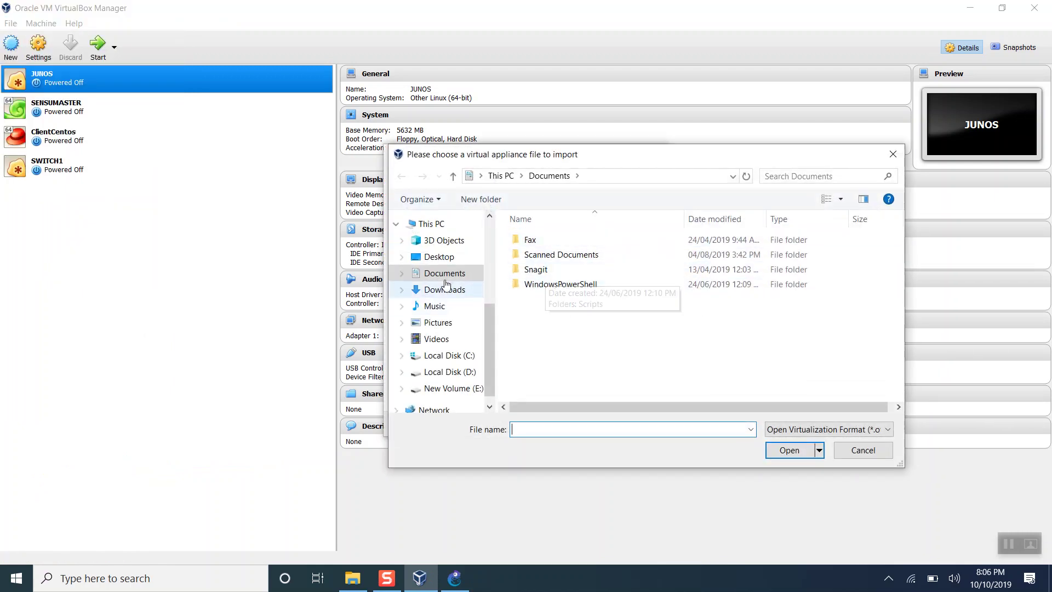
click(439, 258)
double_click(546, 243)
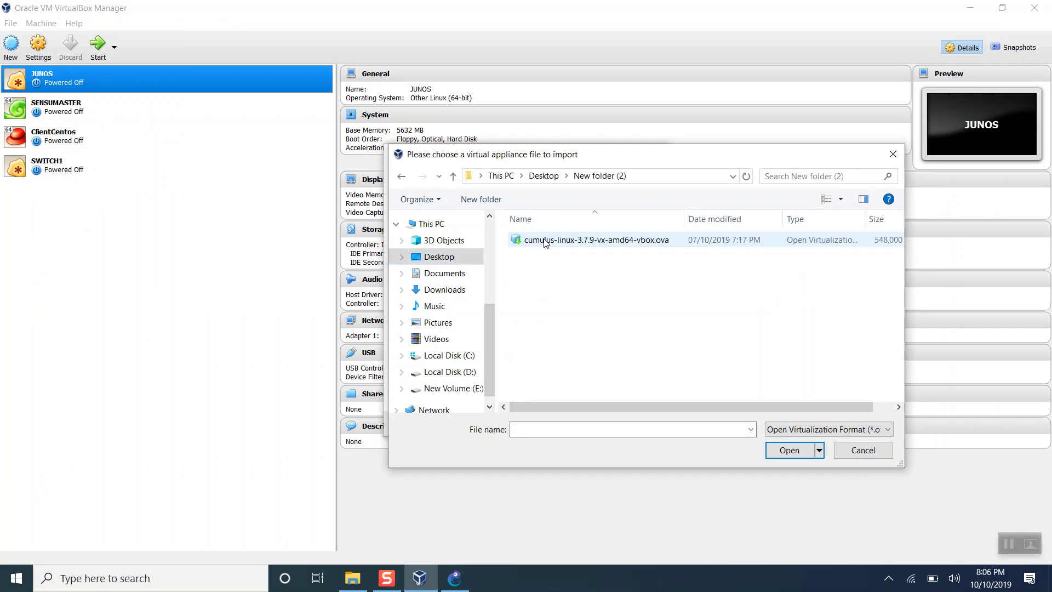
double_click(564, 240)
Name the new machine SWITCH2 with 2048 MB RAM and start the import.
click(574, 427)
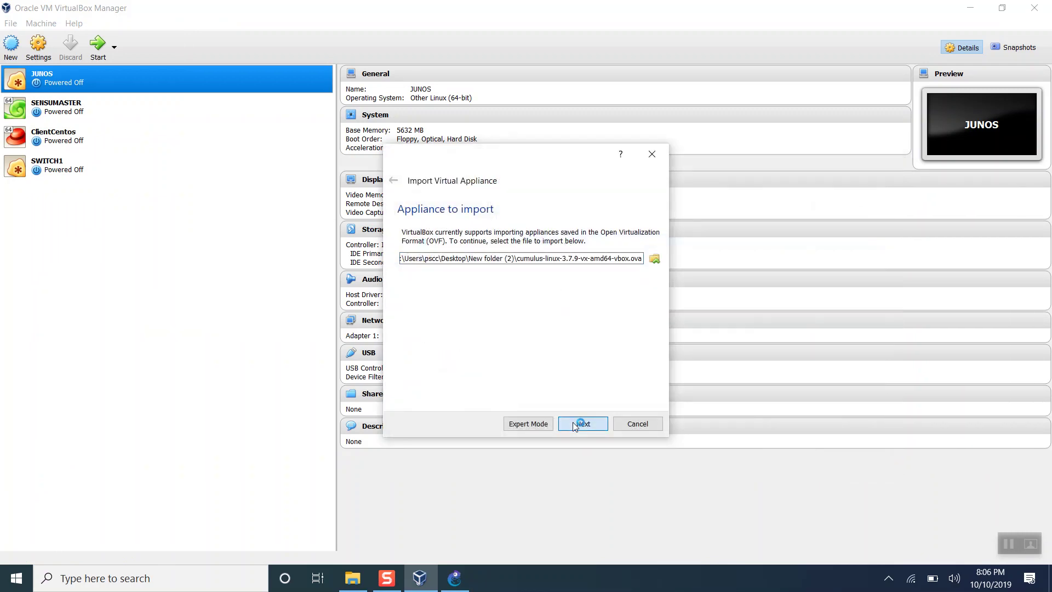
double_click(554, 312)
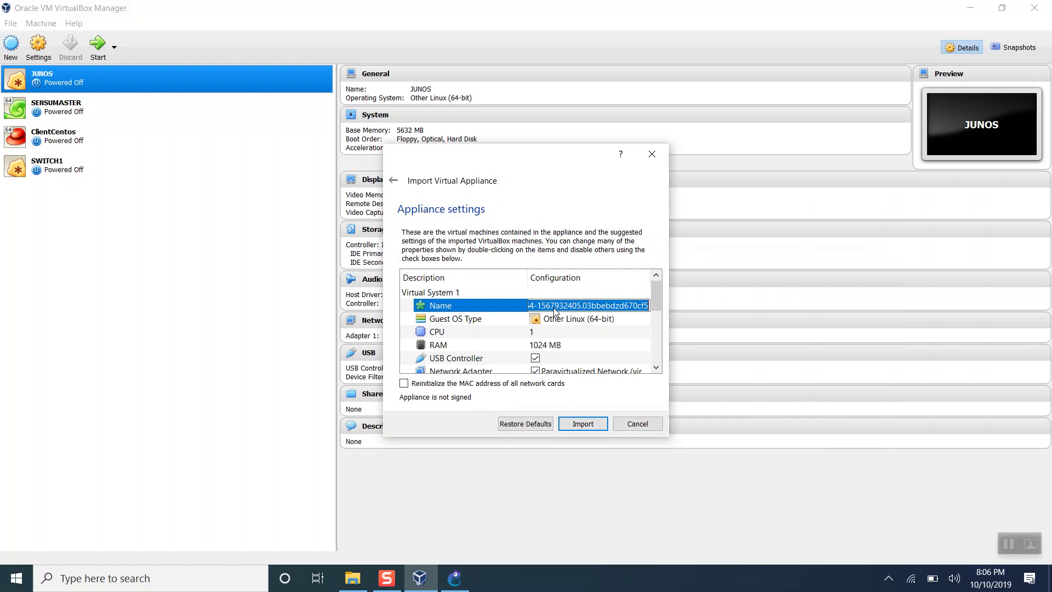
text(SWITCH2)
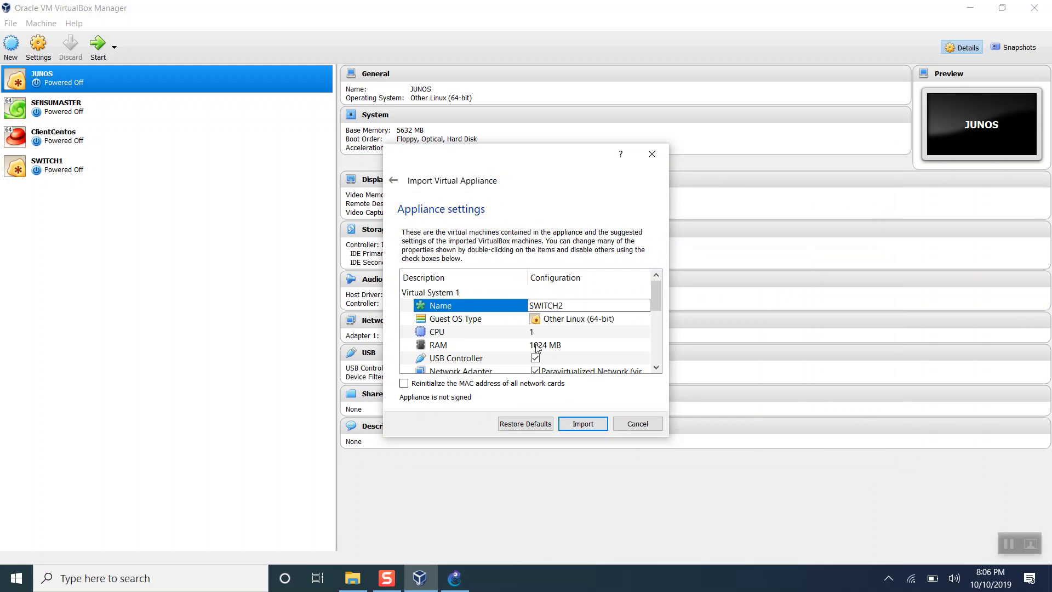
double_click(537, 346)
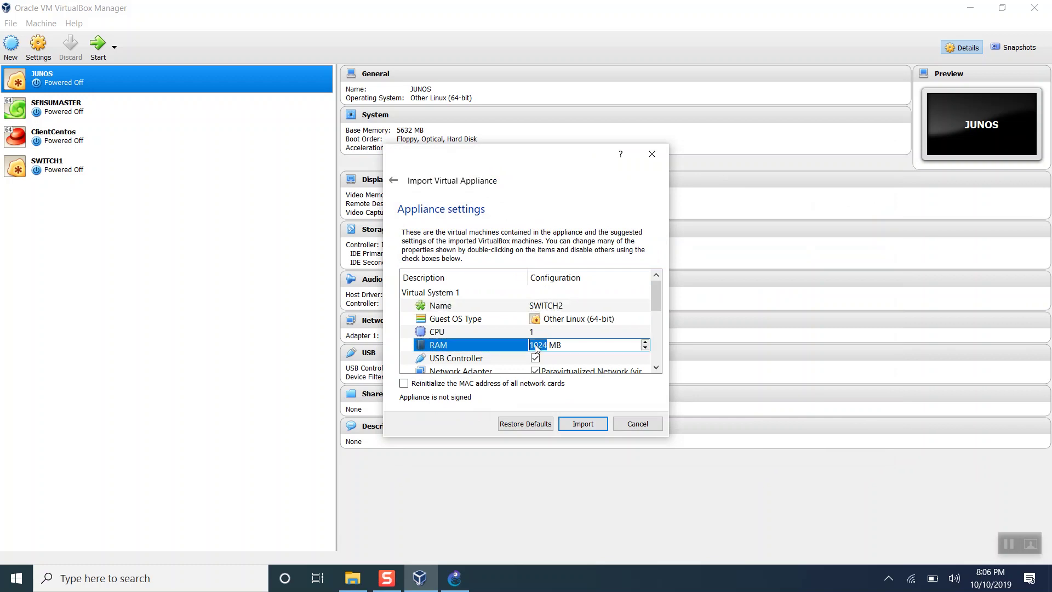
text(2048)
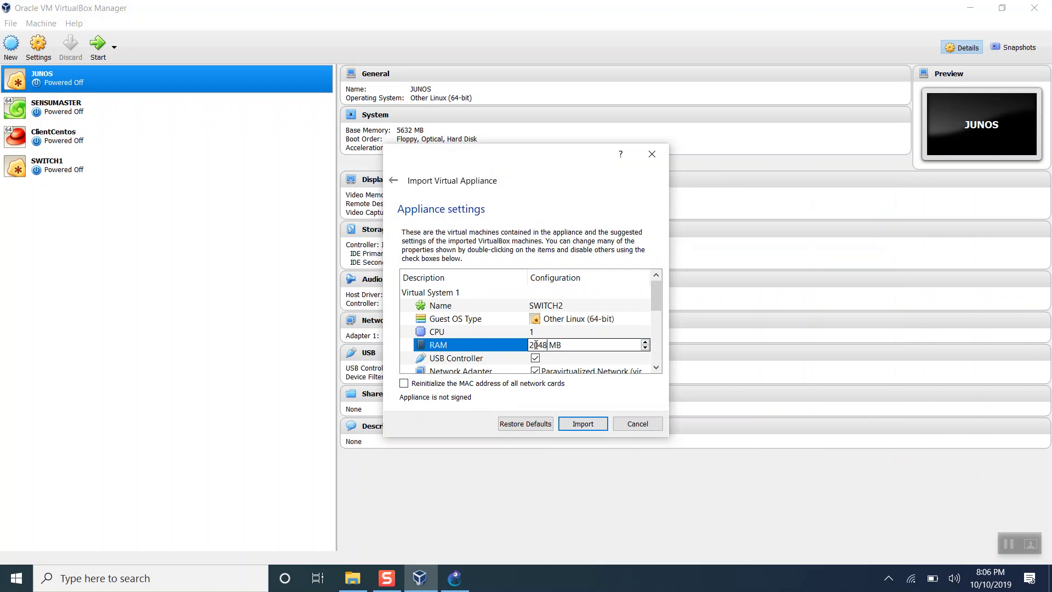
click(582, 423)
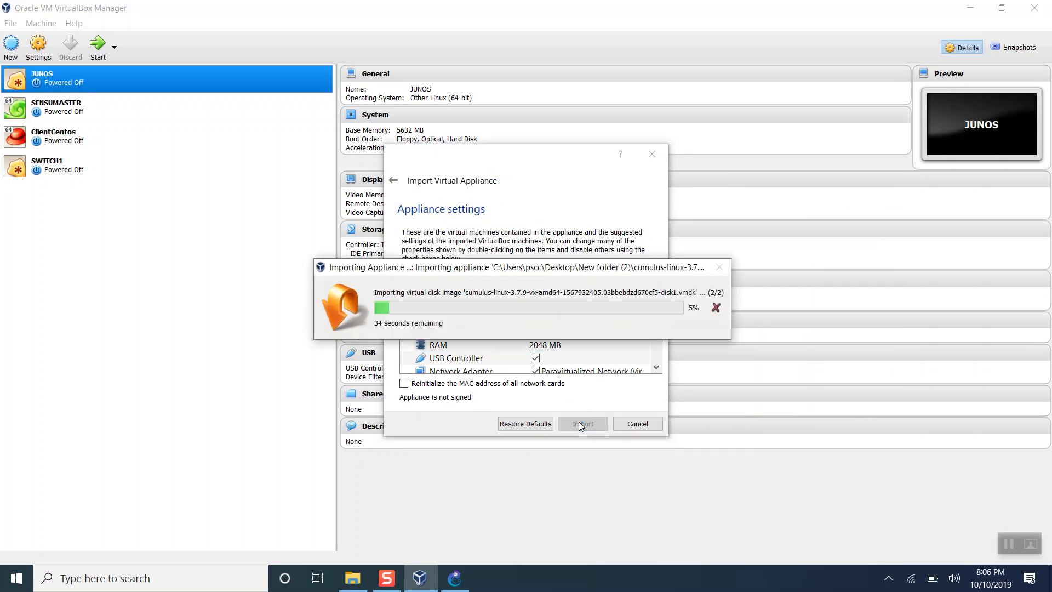
Return to GNS3 and confirm in Help > About that the version is 1.3.13.
key(alt+Tab)
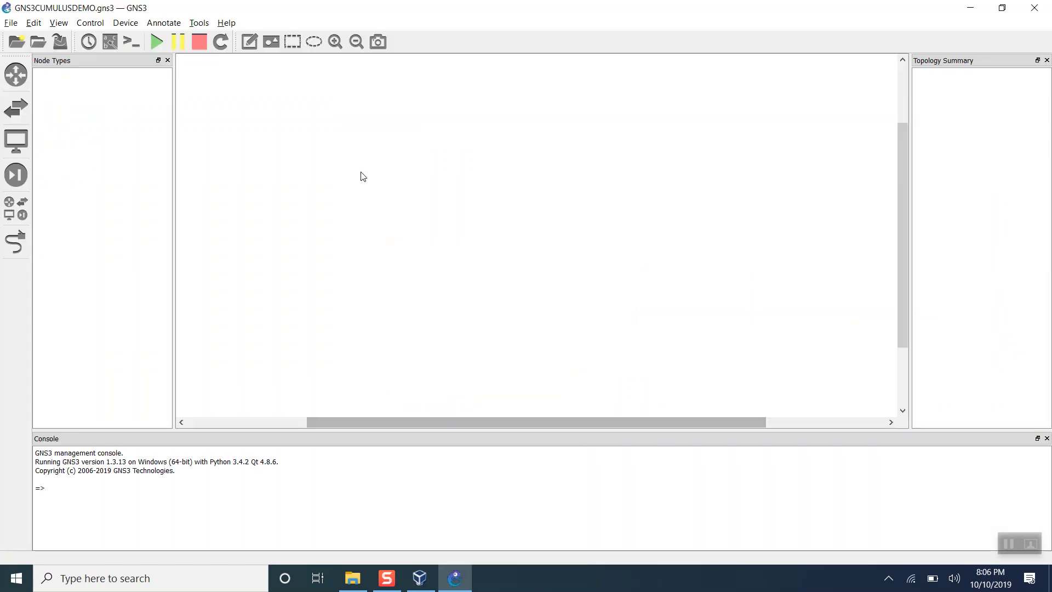
click(234, 26)
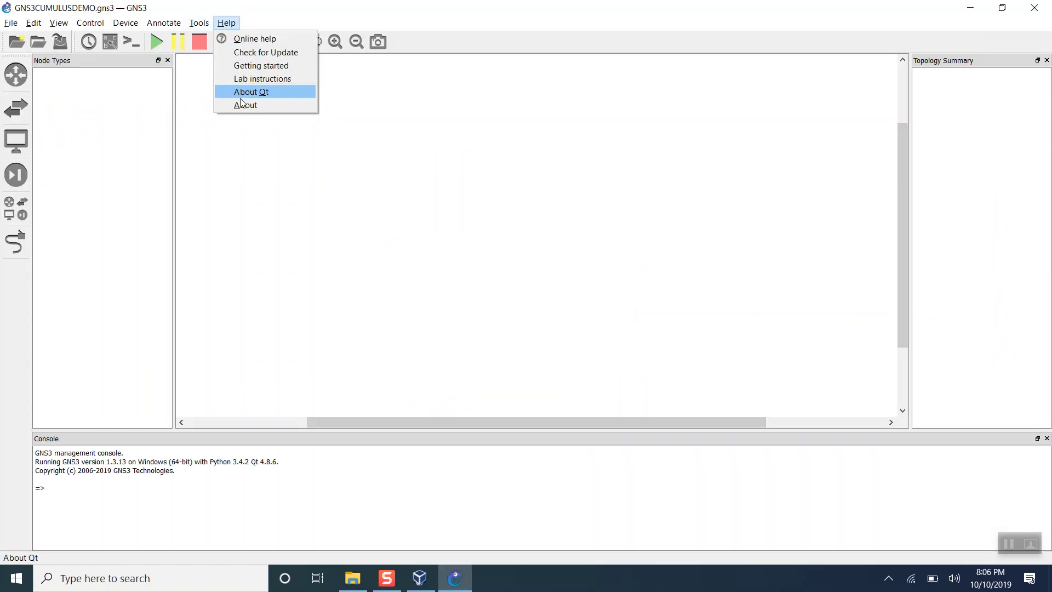
click(246, 104)
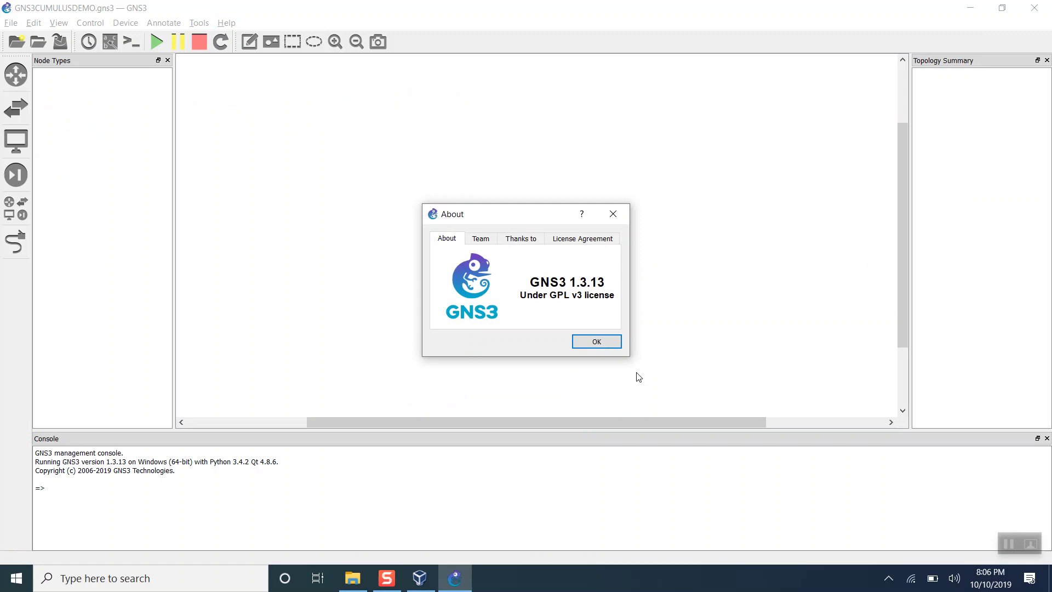
click(596, 341)
scroll(502, 303, right, 3)
scroll(501, 303, left, 5)
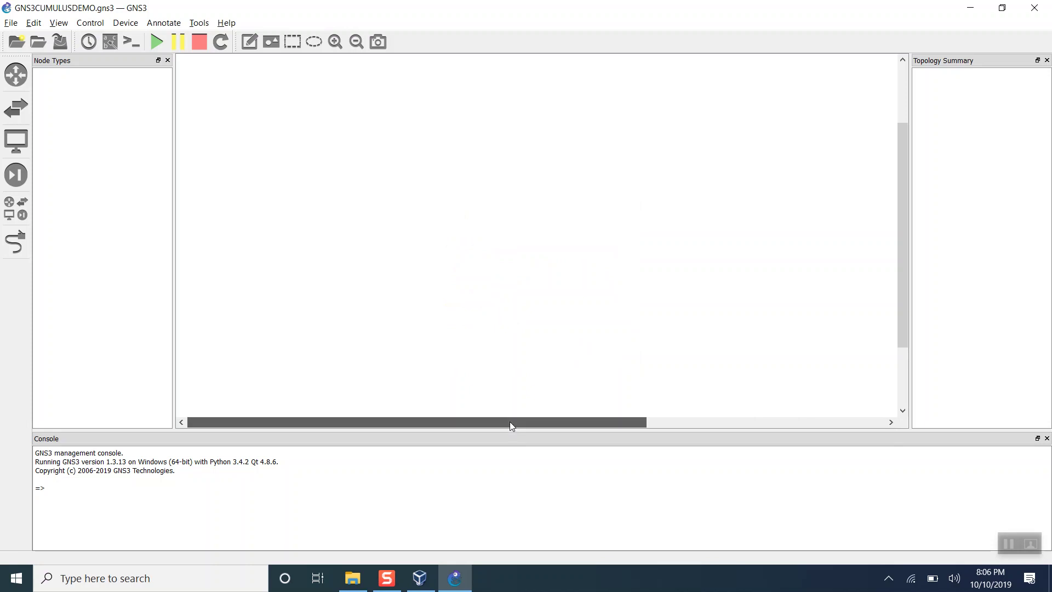
scroll(510, 422, right, 2)
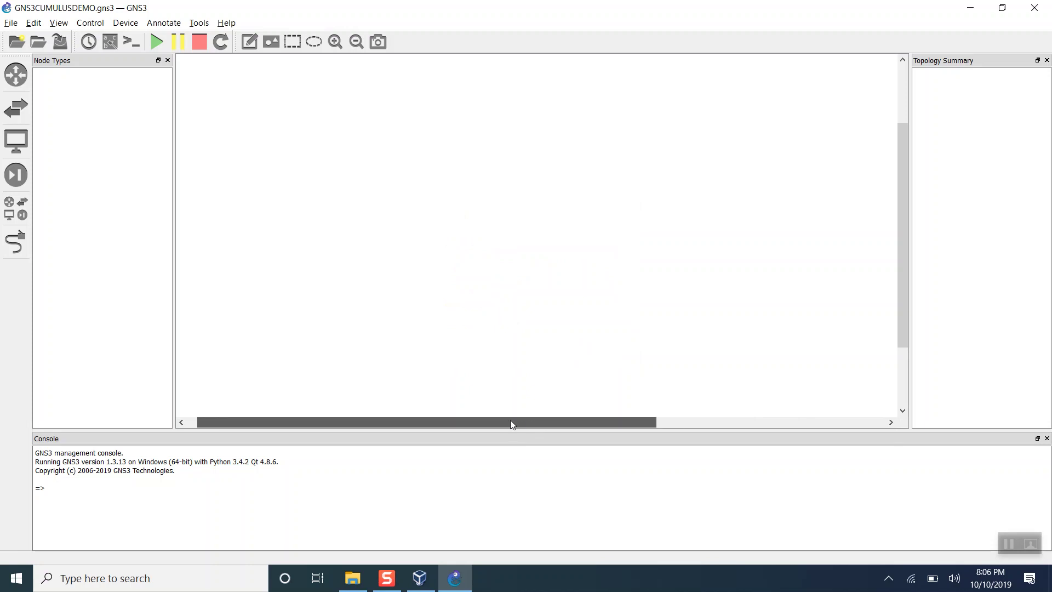
click(10, 22)
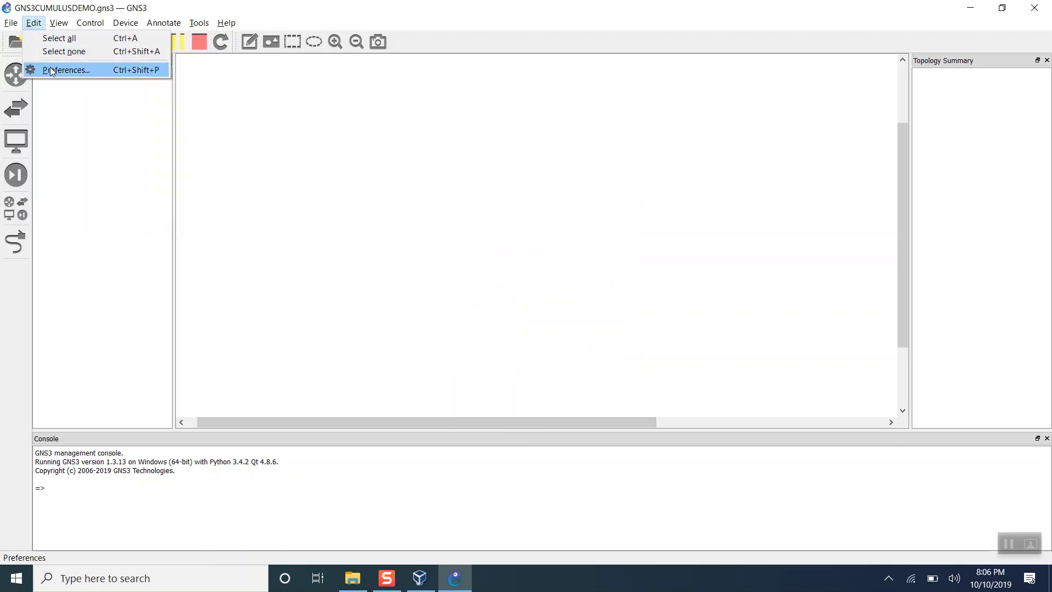
Delete the old NEWSW2 and SW1 VirtualBox VM templates in GNS3 Preferences.
click(55, 70)
click(390, 252)
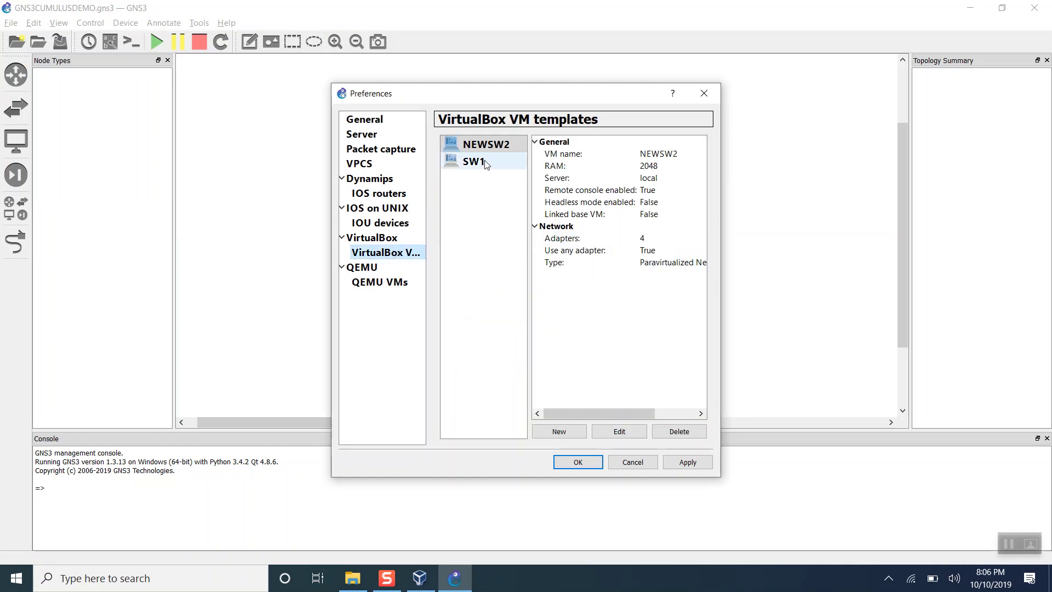
click(666, 429)
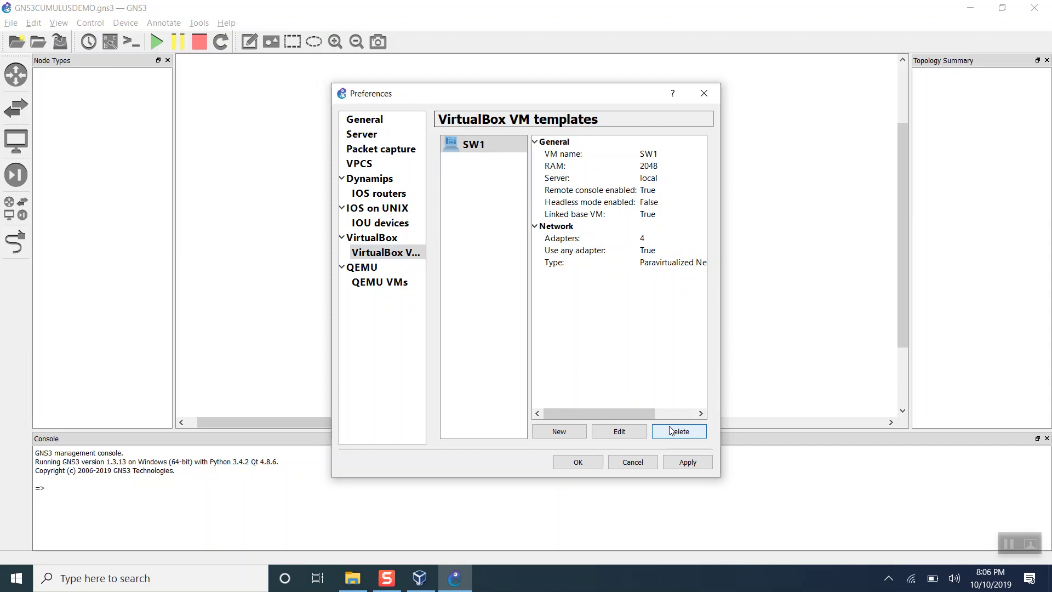
click(671, 431)
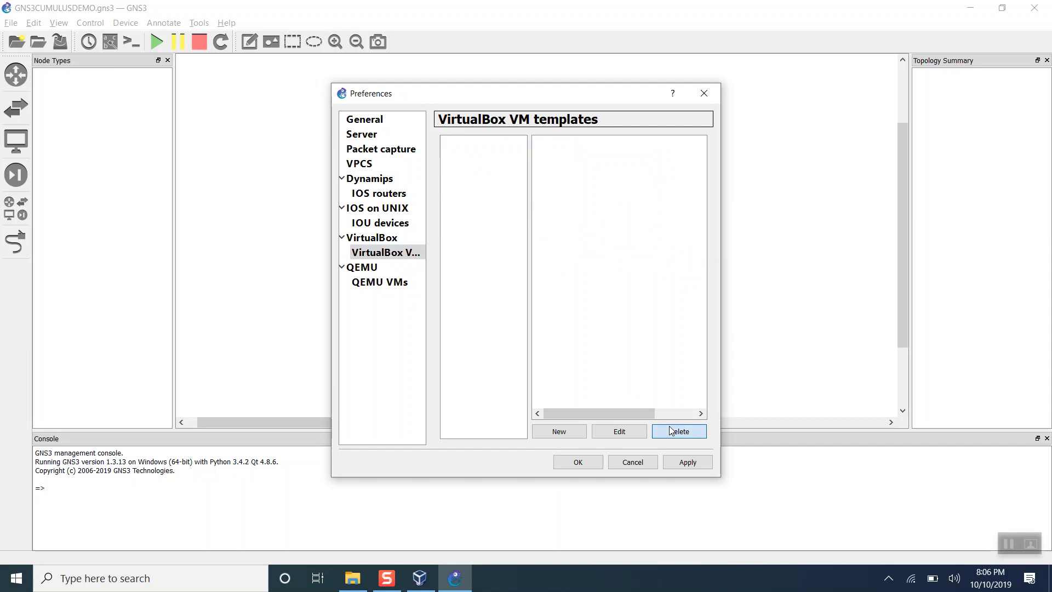
Add a SWITCH1 VirtualBox VM template set as a linked base VM.
click(557, 431)
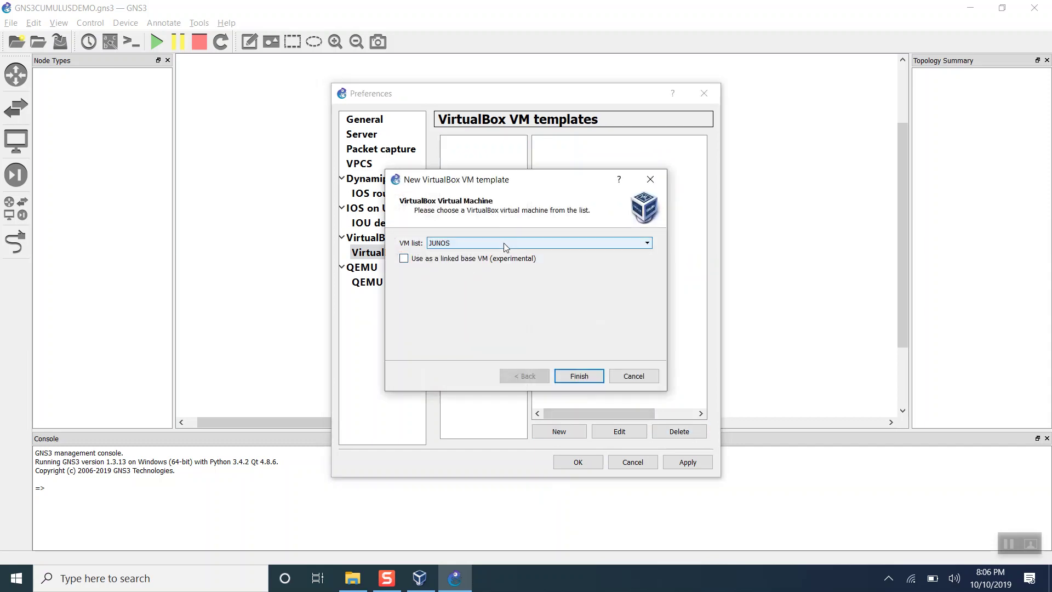
click(503, 242)
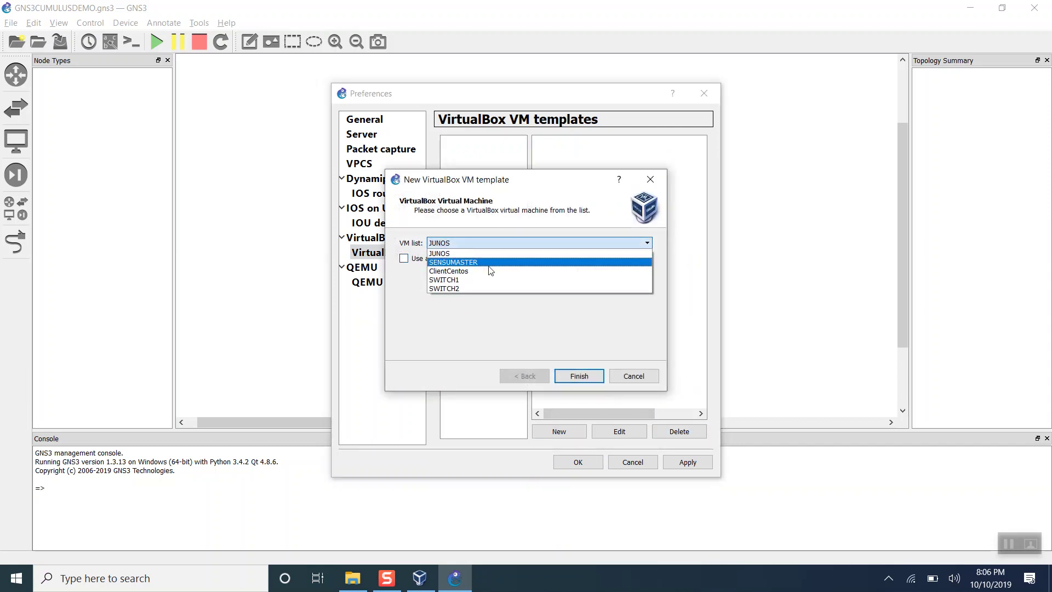
click(463, 281)
click(404, 258)
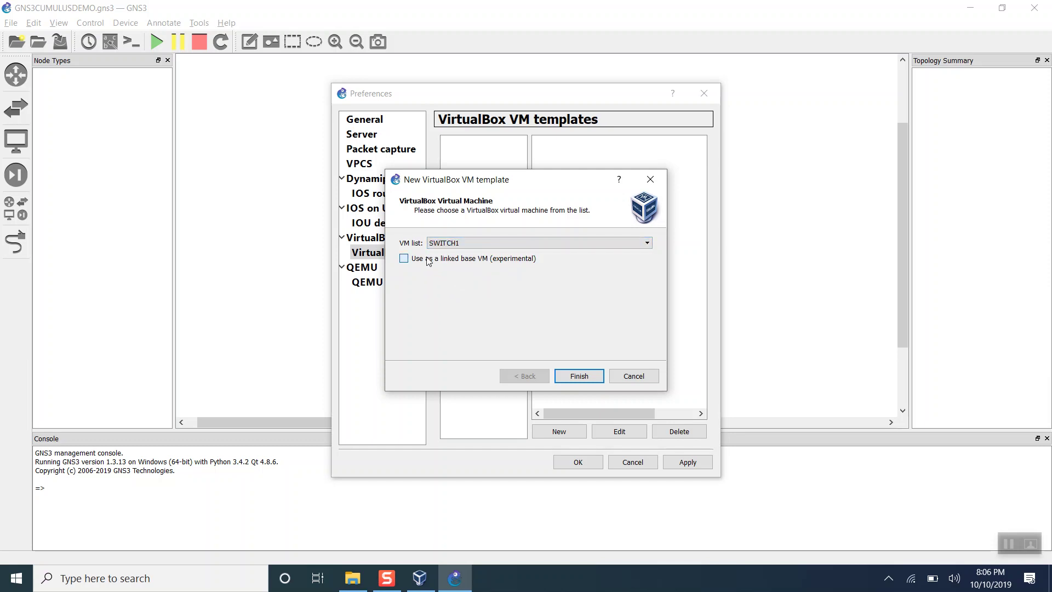
click(572, 376)
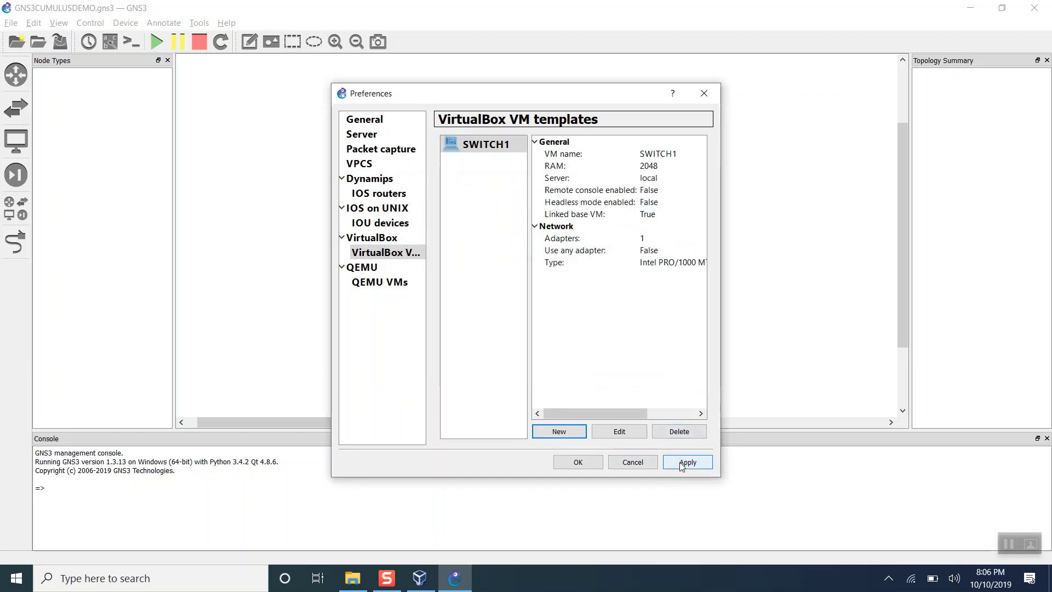
Add a SWITCH2 VirtualBox VM template set as a linked base VM.
click(573, 431)
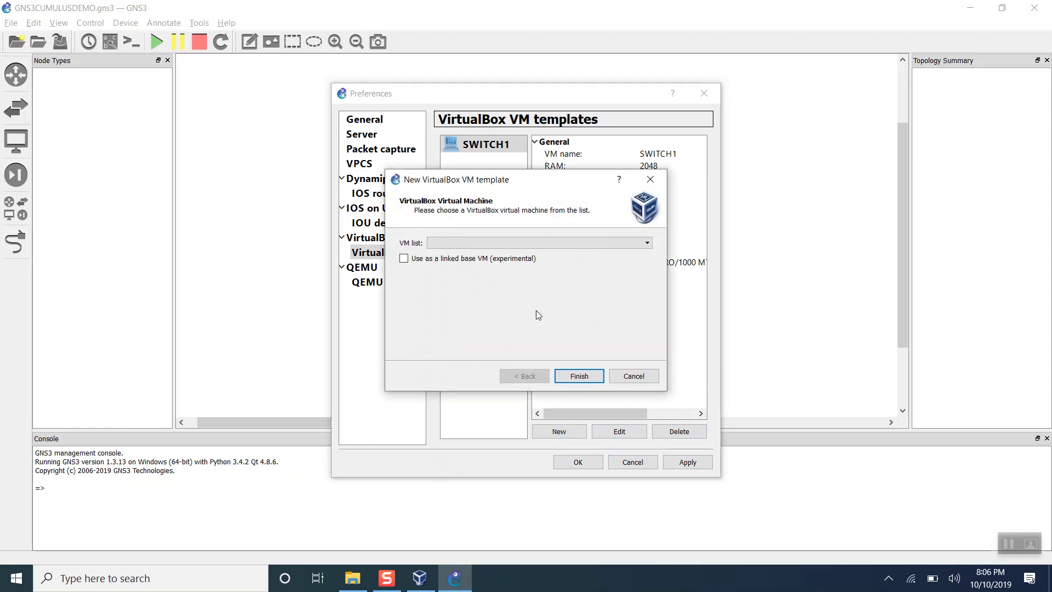
click(500, 239)
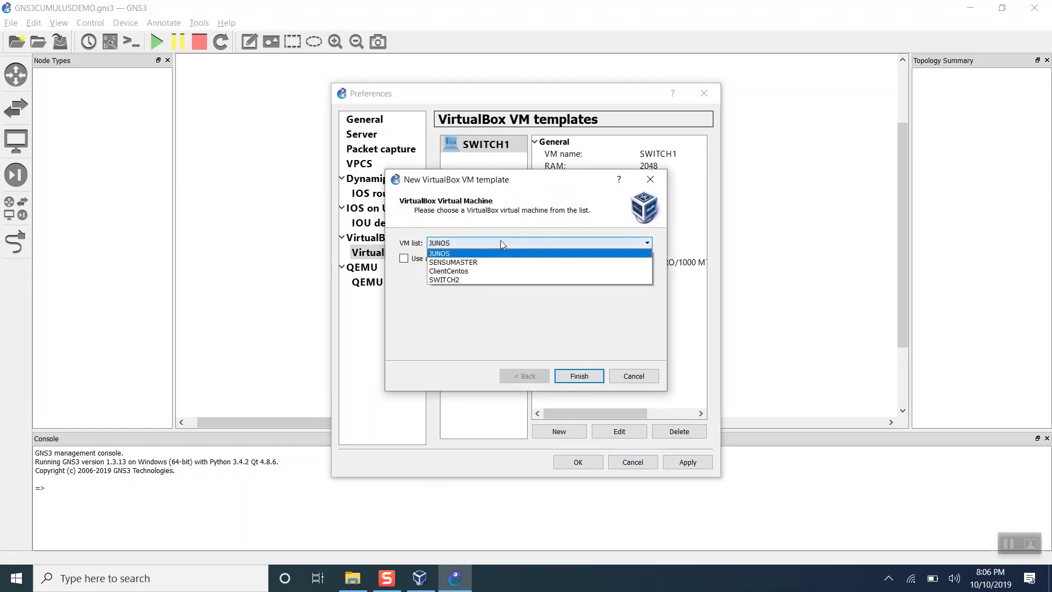
click(462, 280)
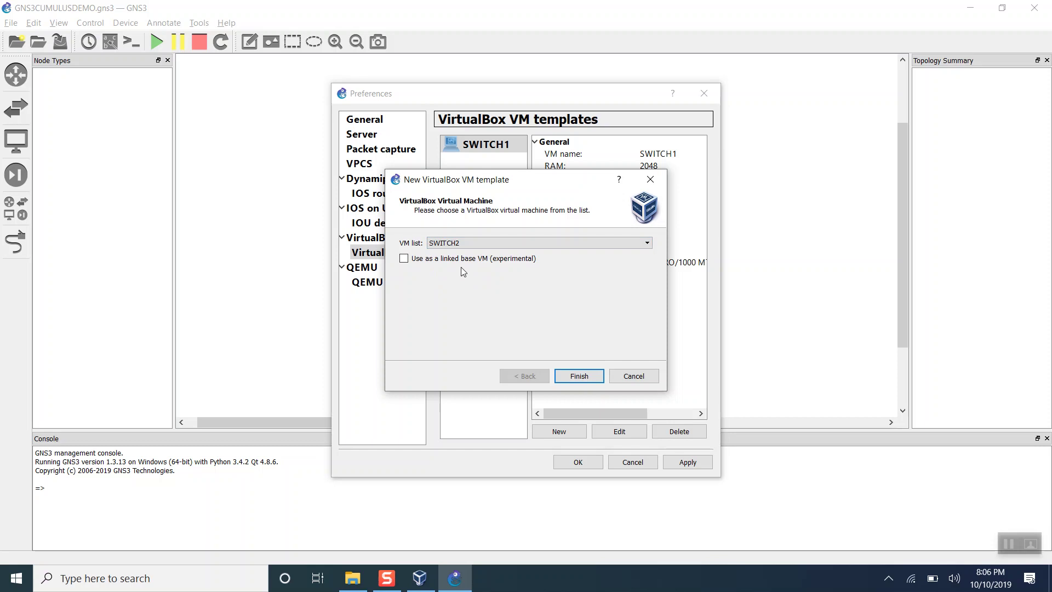
click(460, 263)
click(581, 376)
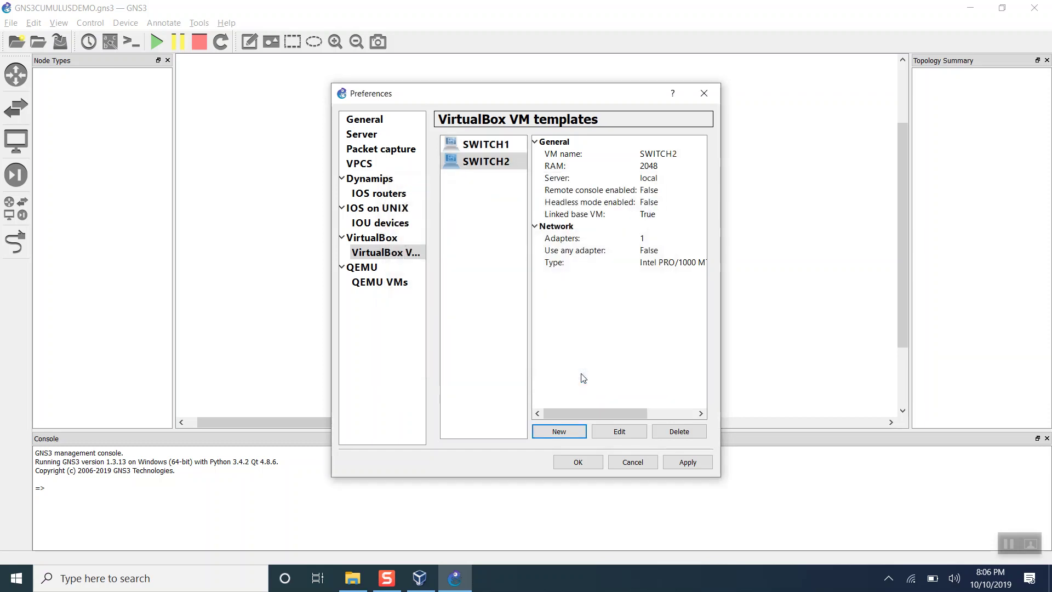
click(619, 431)
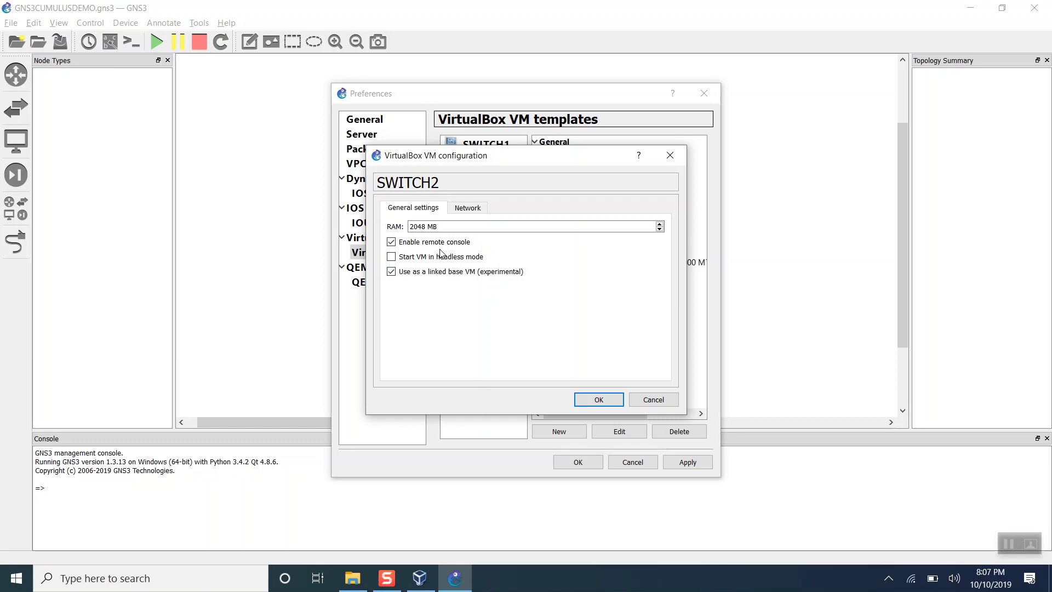
Give SWITCH2 four Paravirtualized Network (virtio-net) adapters and save its configuration.
click(467, 208)
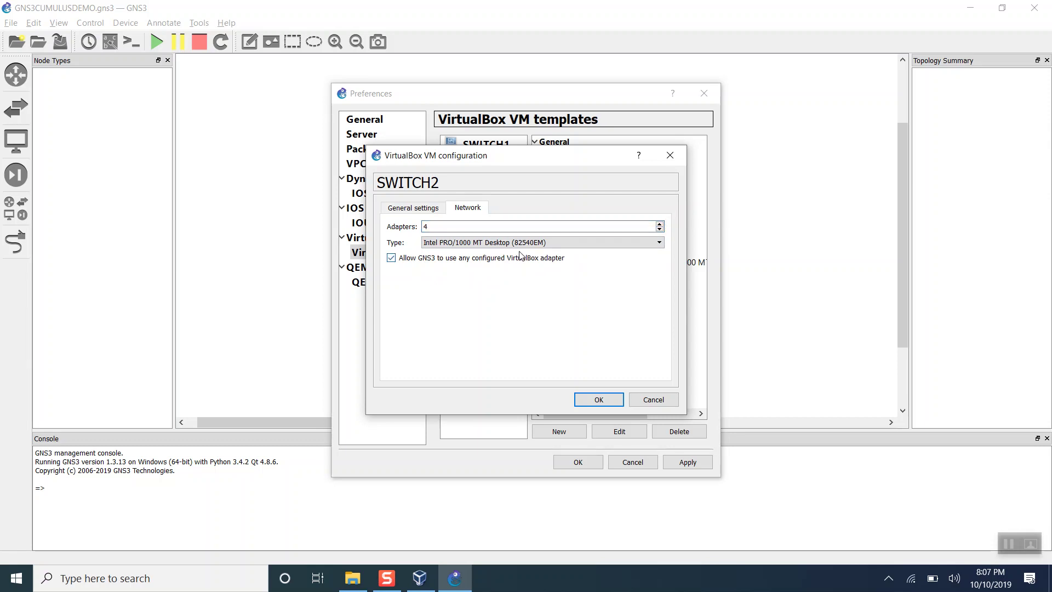
click(558, 243)
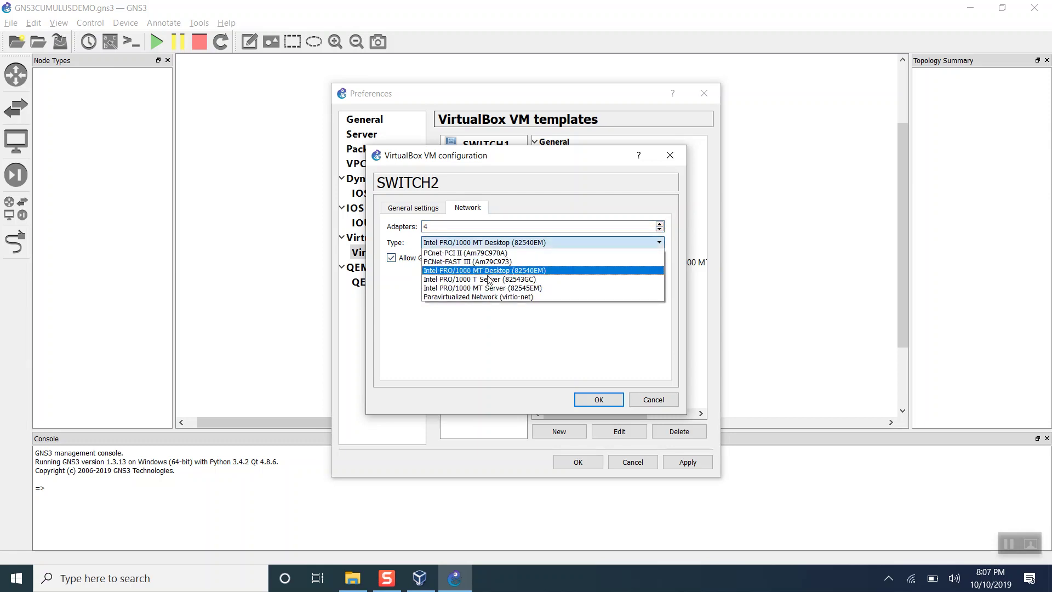
click(450, 299)
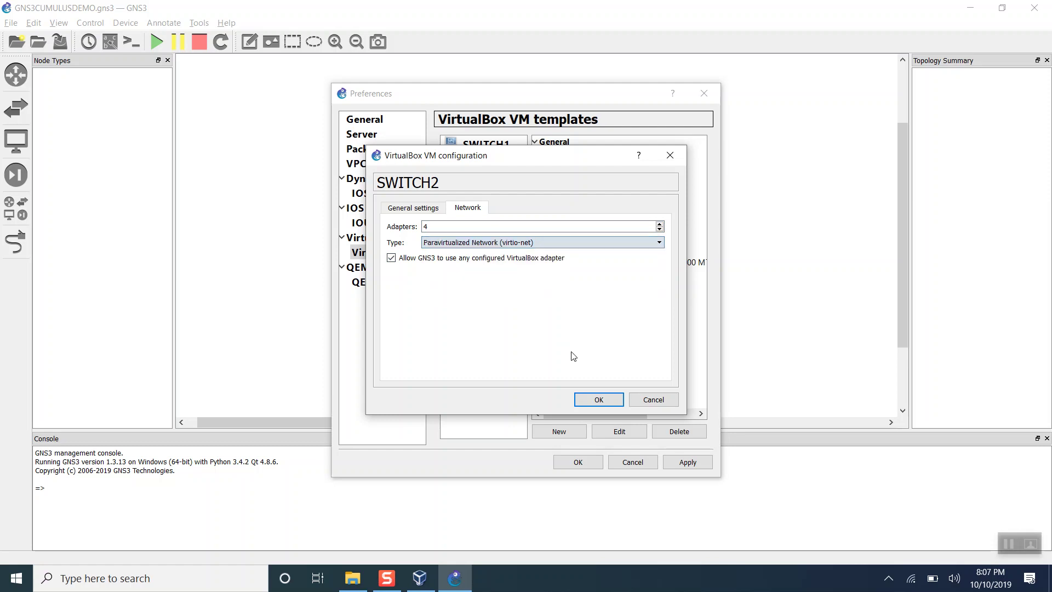
click(591, 399)
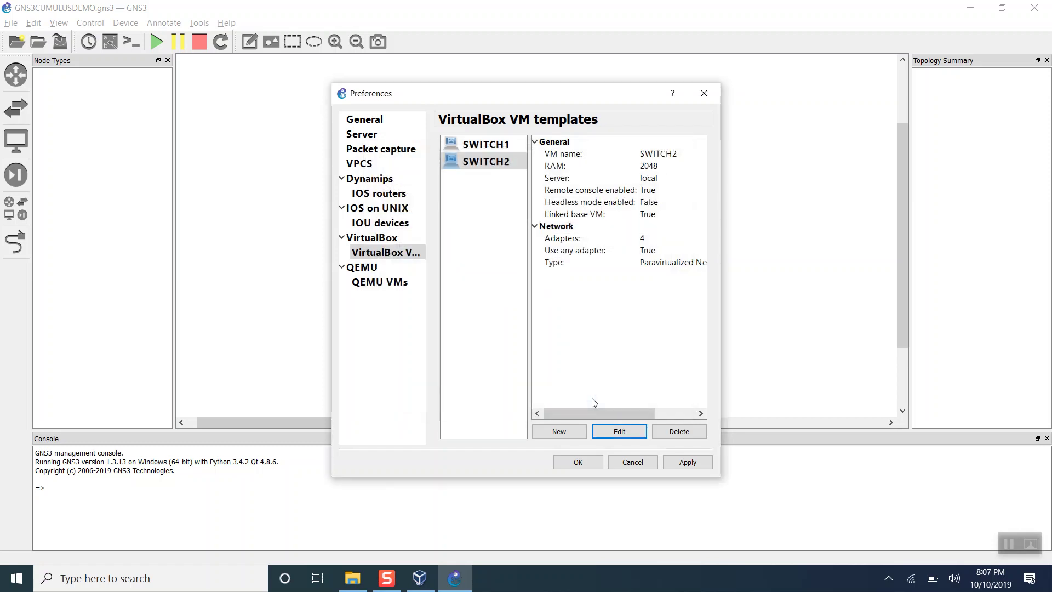
Give SWITCH1 remote console, virtio-net adapters and any-adapter use, then apply and close Preferences.
click(482, 144)
click(620, 431)
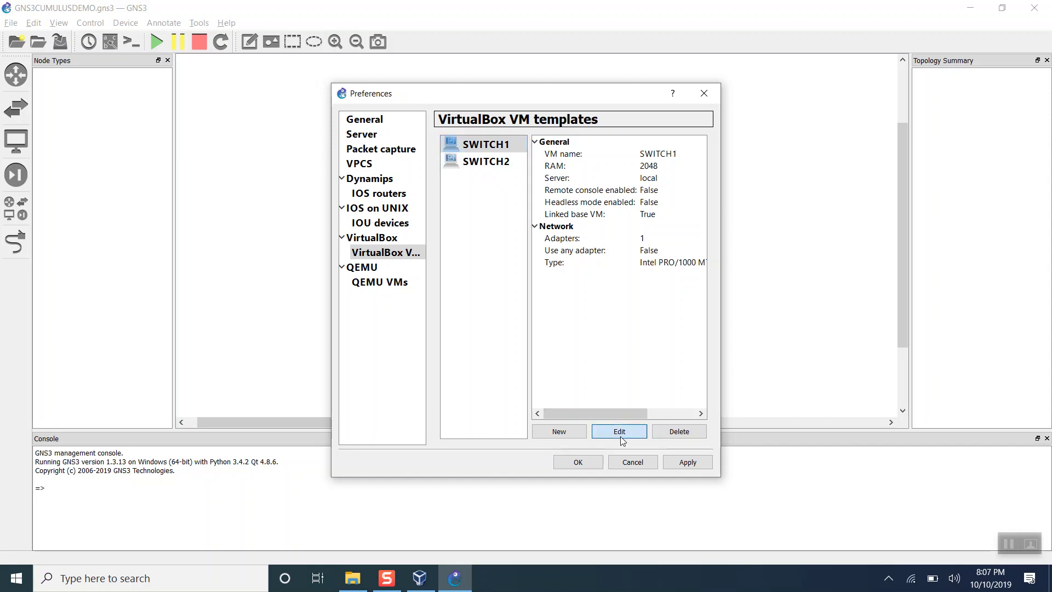
click(434, 244)
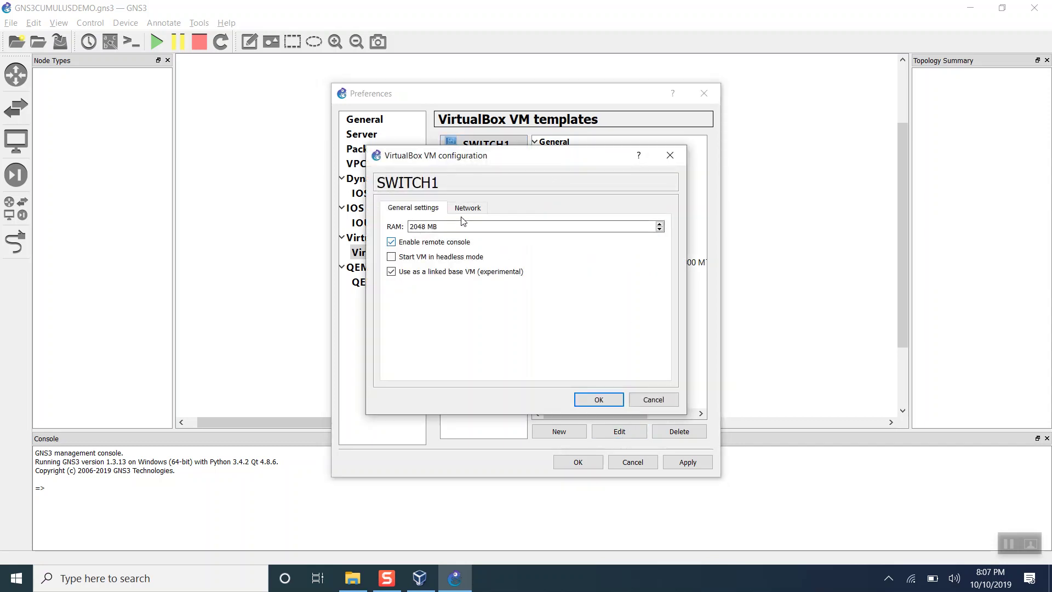
click(469, 207)
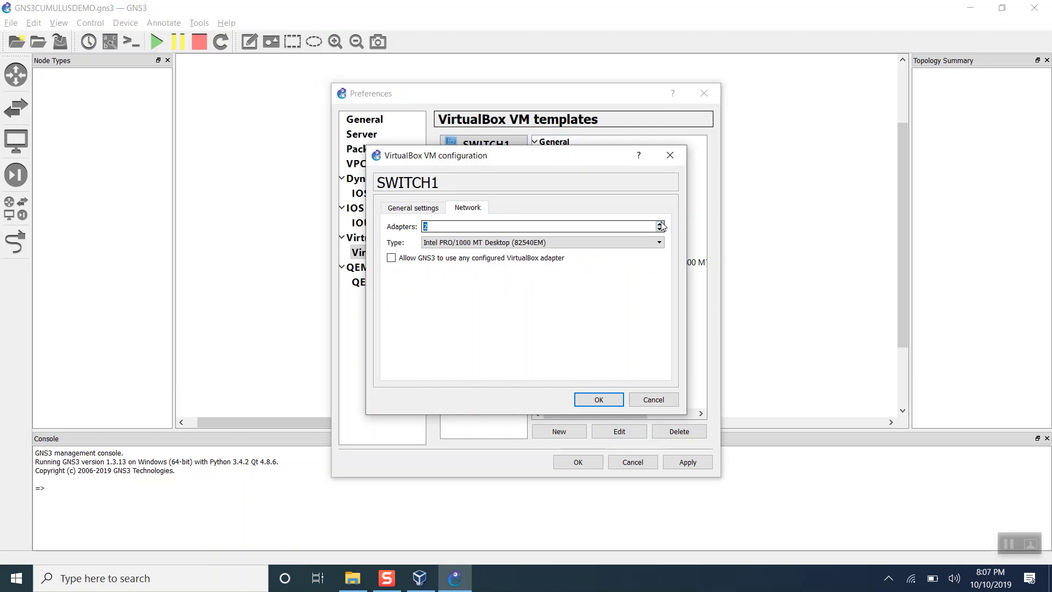
click(582, 242)
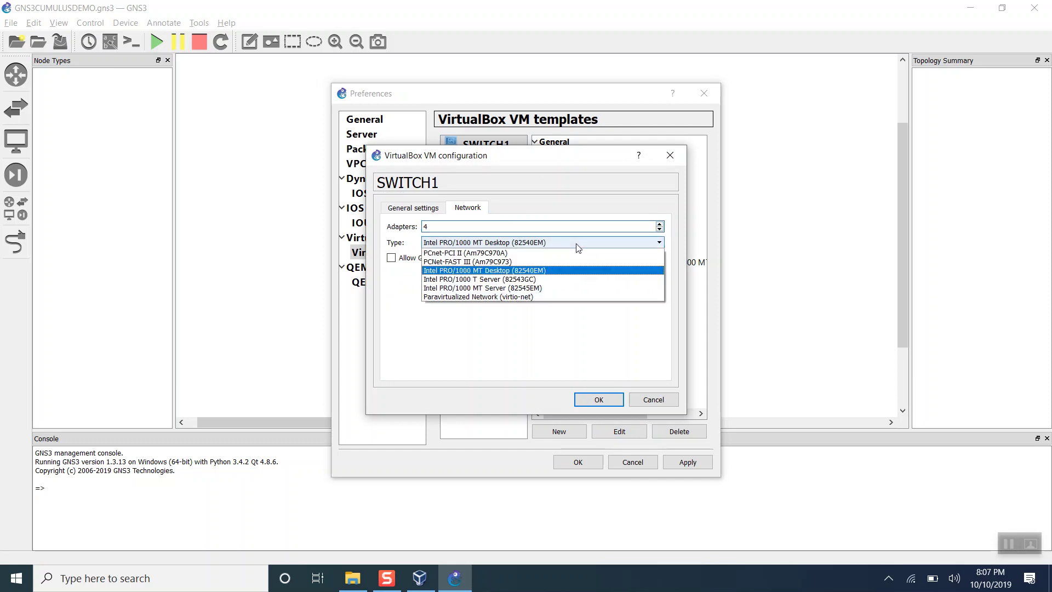
click(501, 297)
click(440, 258)
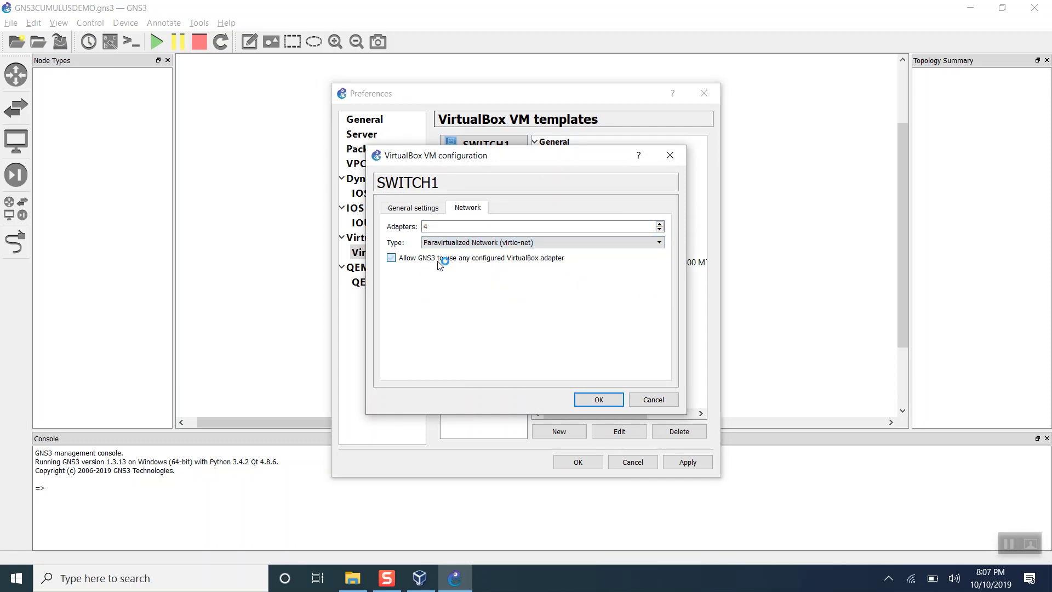
click(603, 400)
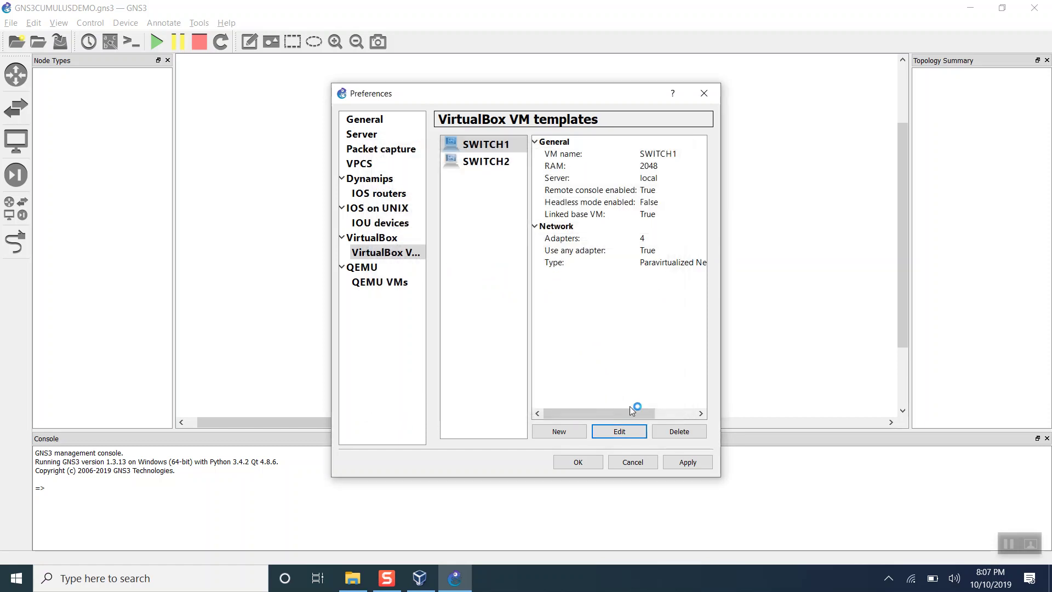
click(688, 462)
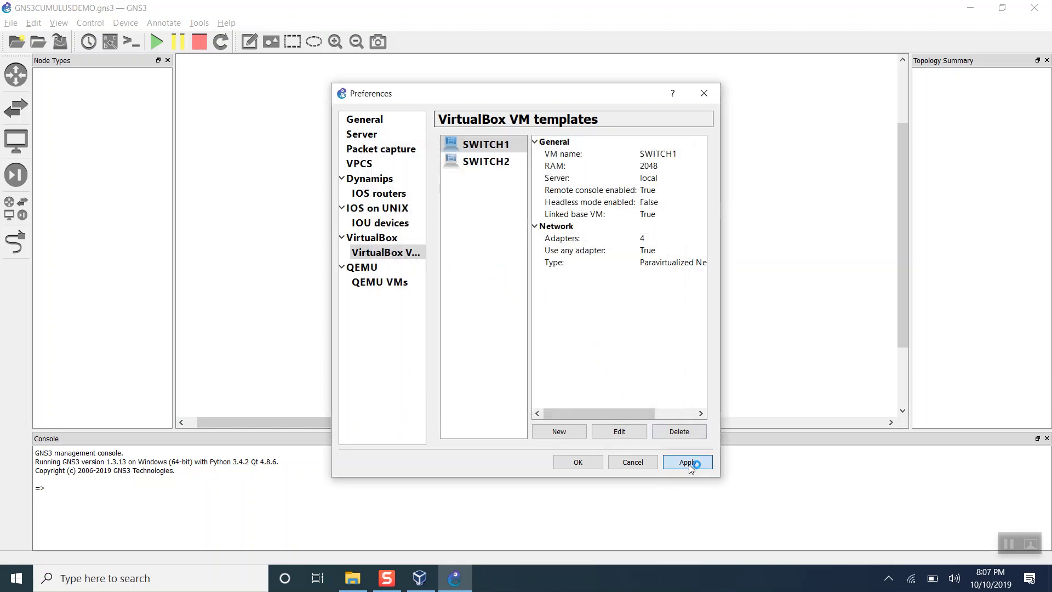
click(576, 464)
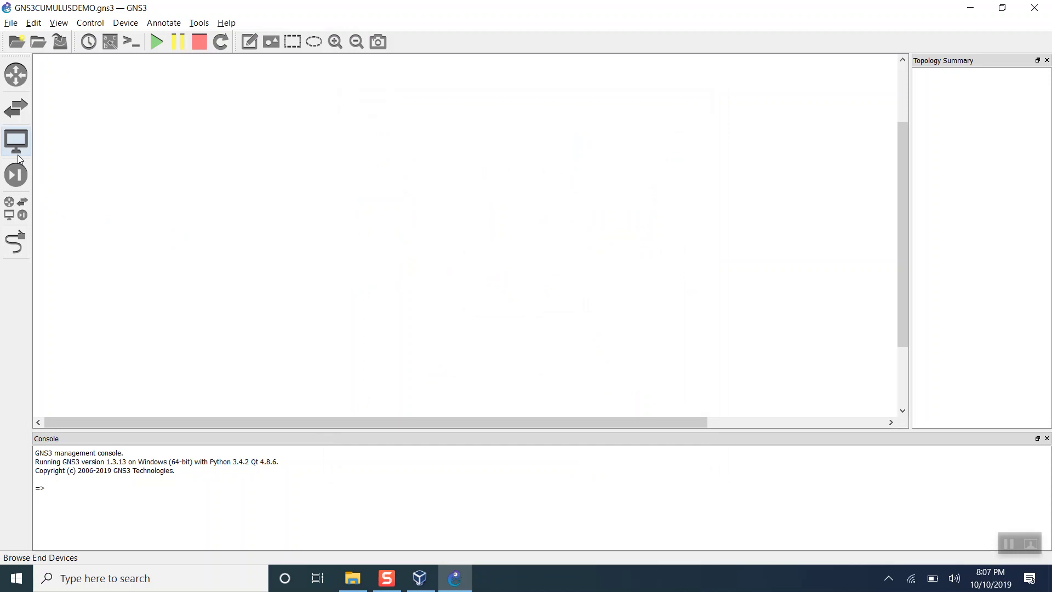
Place SWITCH1 and SWITCH2 side by side, with c7200 routers R1 and R2 below them.
click(16, 143)
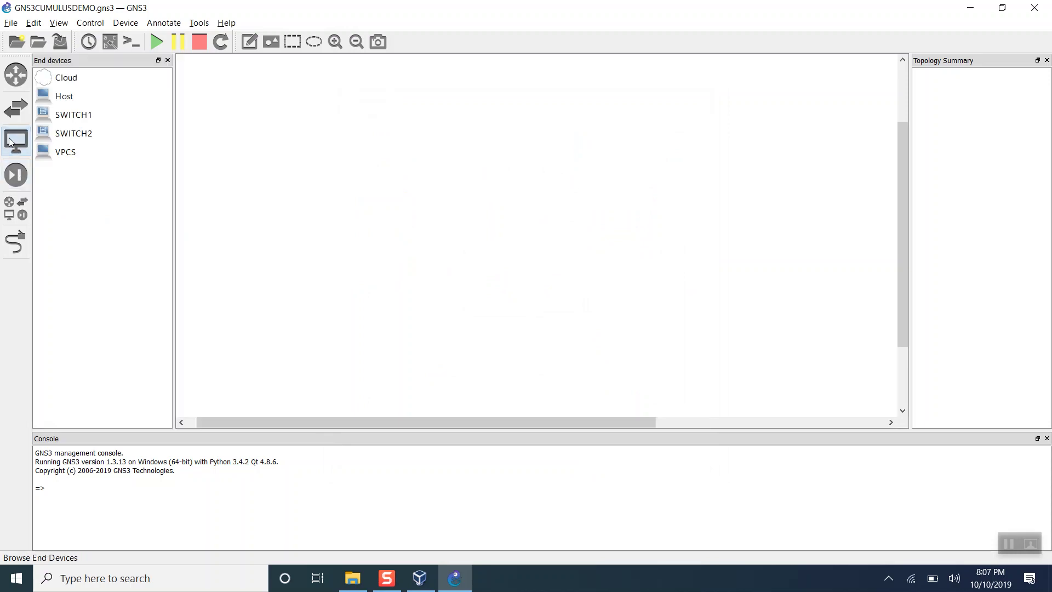
drag(67, 114, 340, 135)
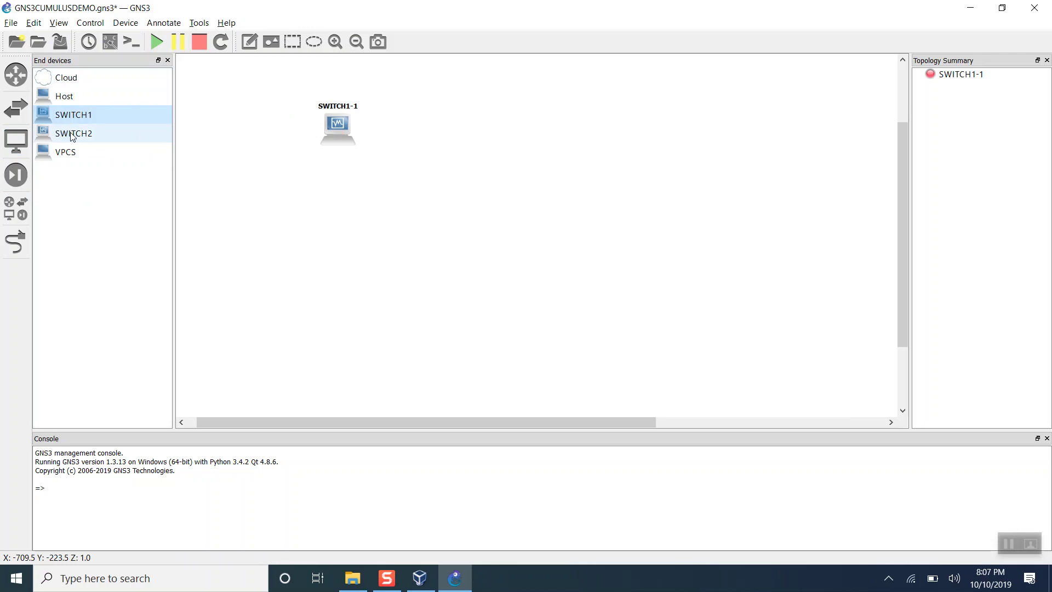
drag(67, 133, 503, 133)
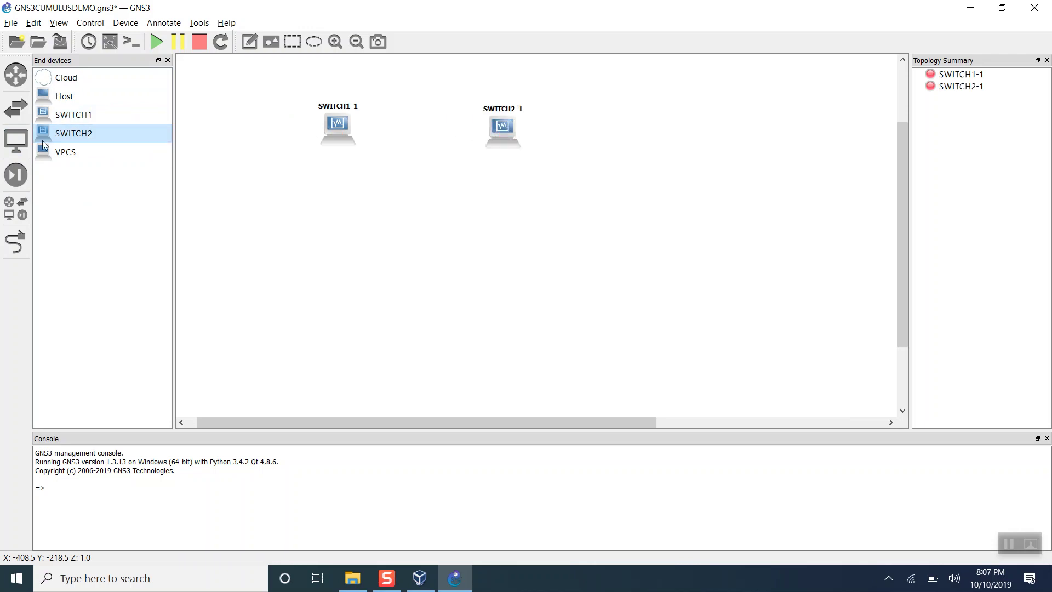
click(16, 75)
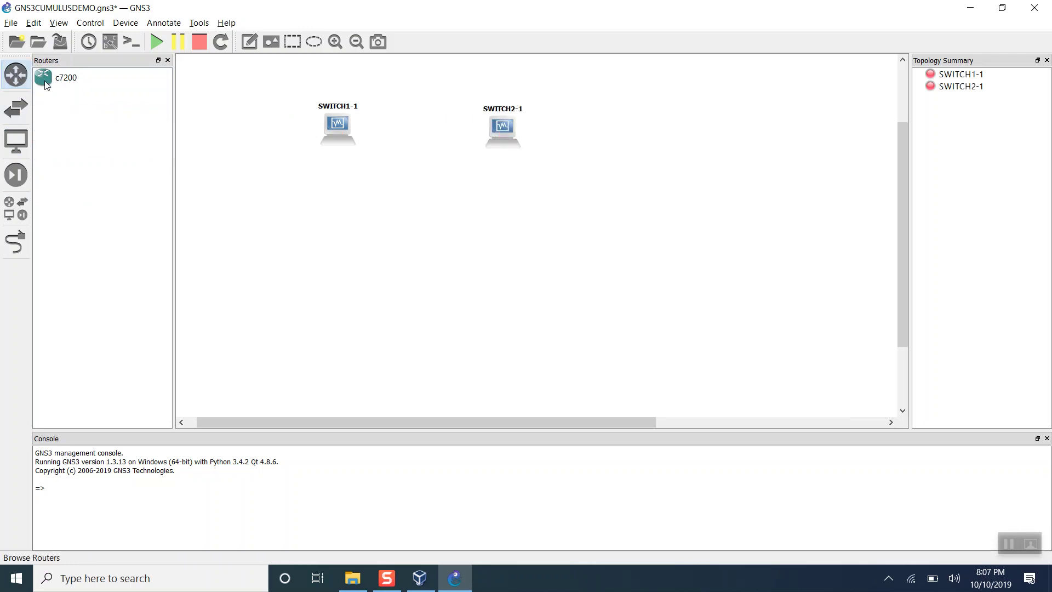
drag(46, 83, 334, 247)
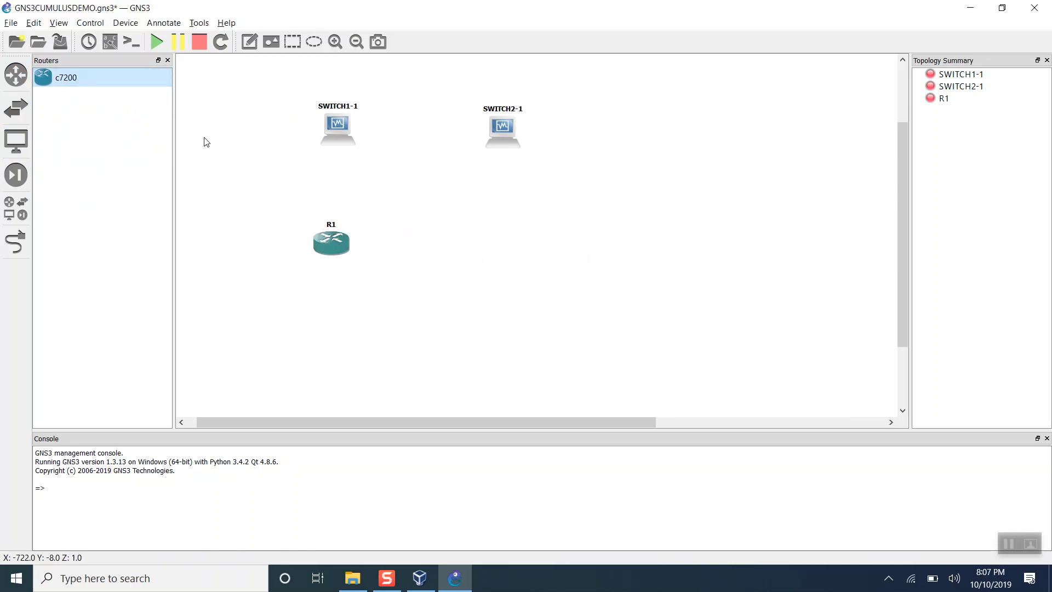
drag(68, 77, 584, 199)
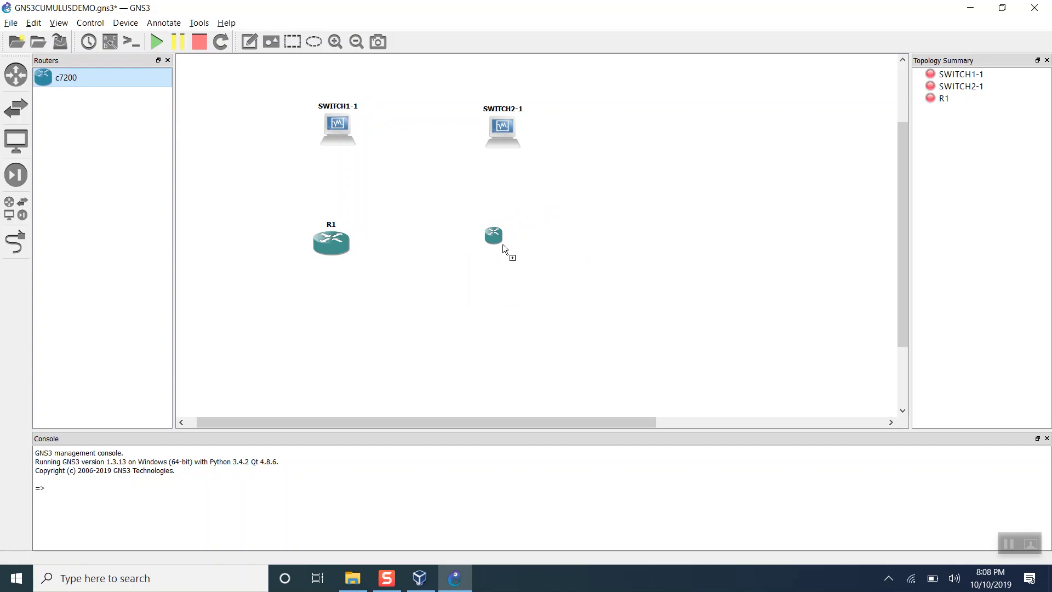
drag(516, 247, 516, 247)
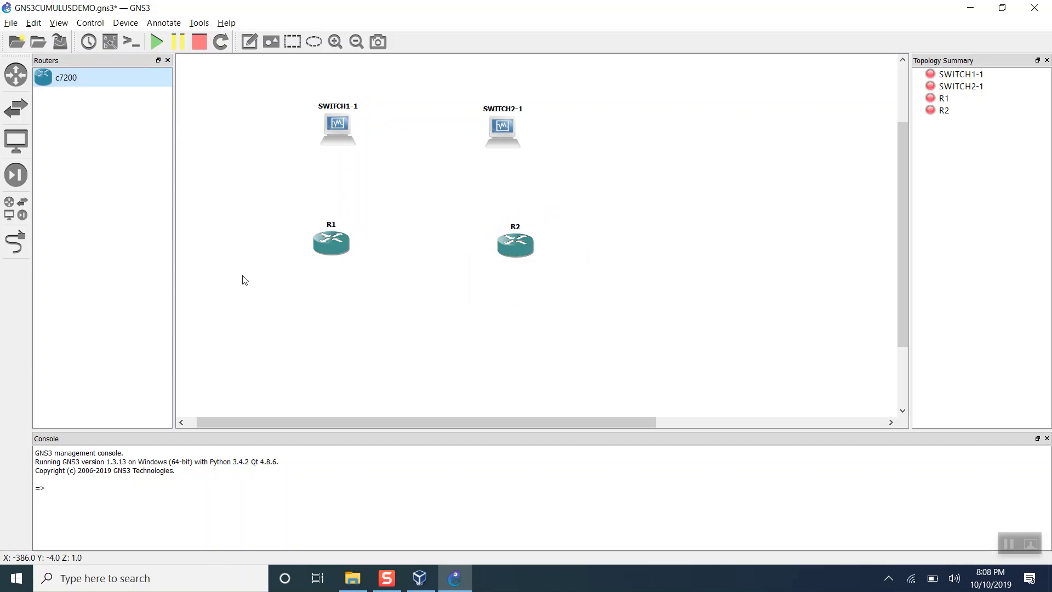
Link SWITCH1-1 Ethernet0 to SWITCH2-1 Ethernet0.
click(22, 242)
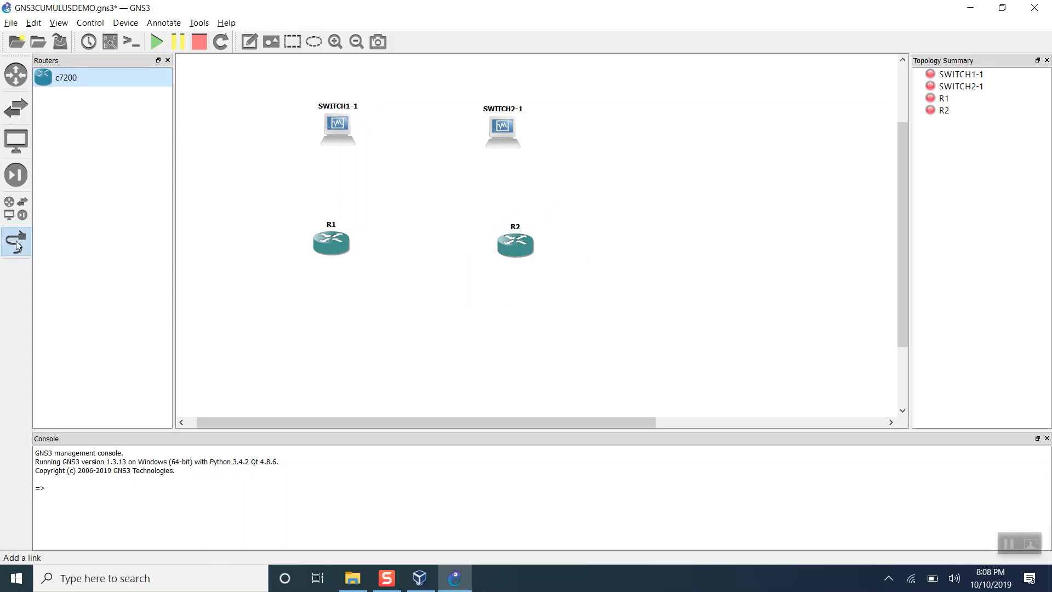
click(341, 118)
click(373, 130)
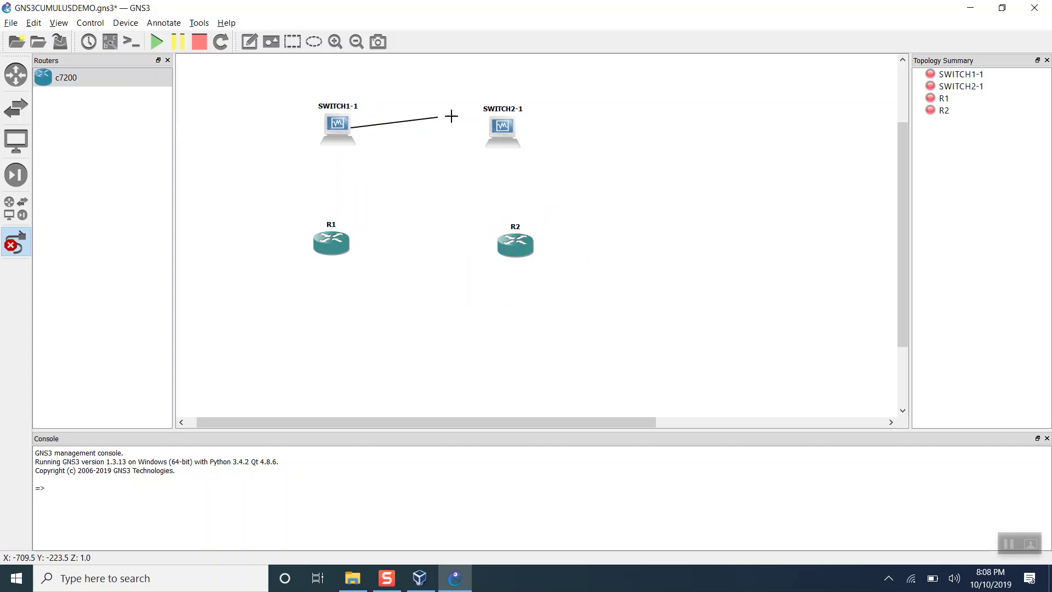
click(509, 128)
click(534, 137)
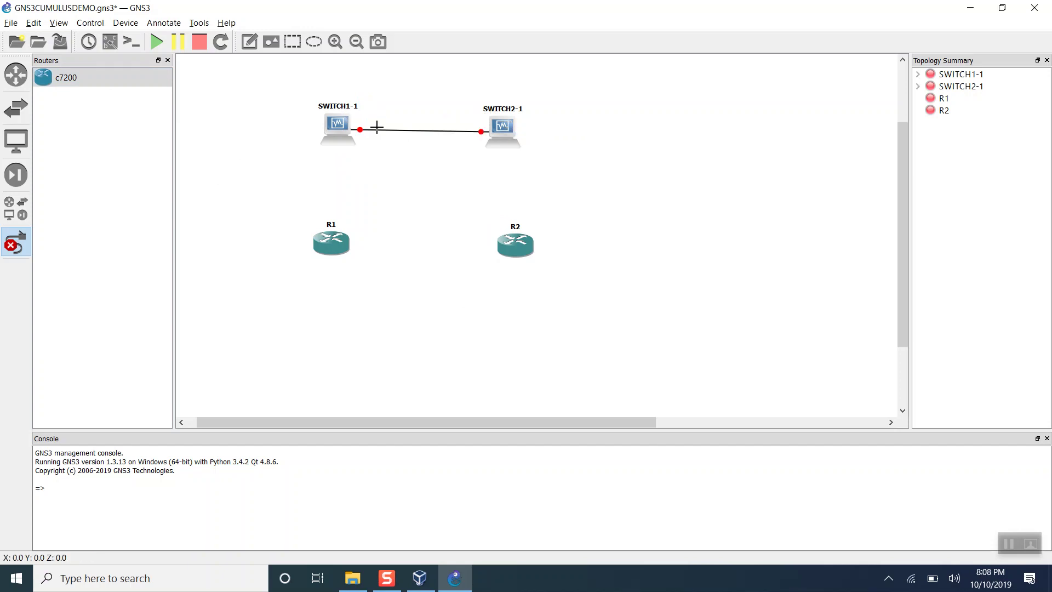
Link SWITCH1-1 Ethernet1 to R1 FastEthernet0/0 and SWITCH2-1 Ethernet1 to R2 FastEthernet0/0.
click(331, 129)
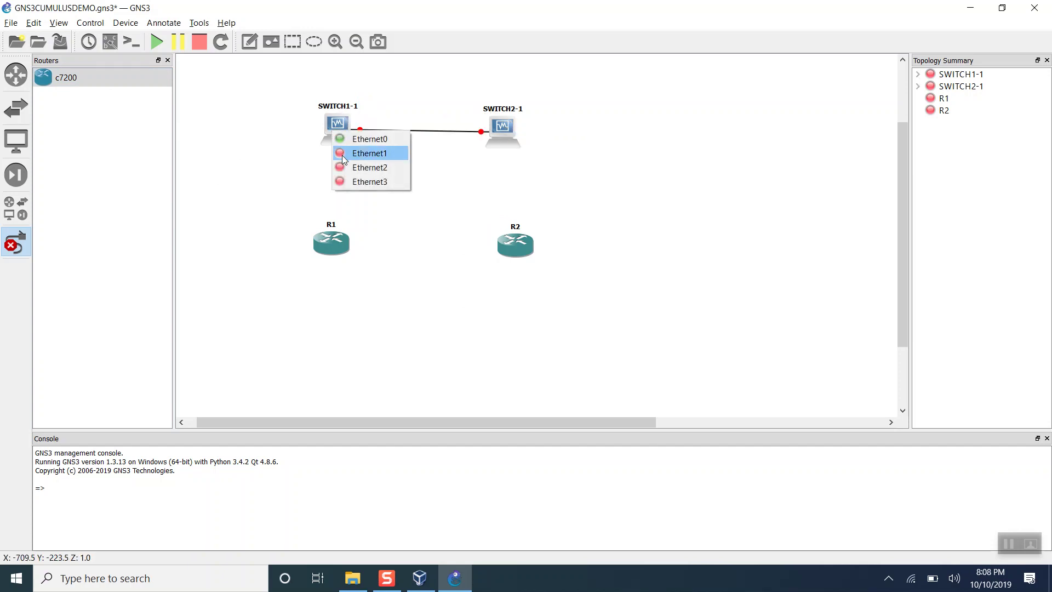
click(342, 156)
click(330, 244)
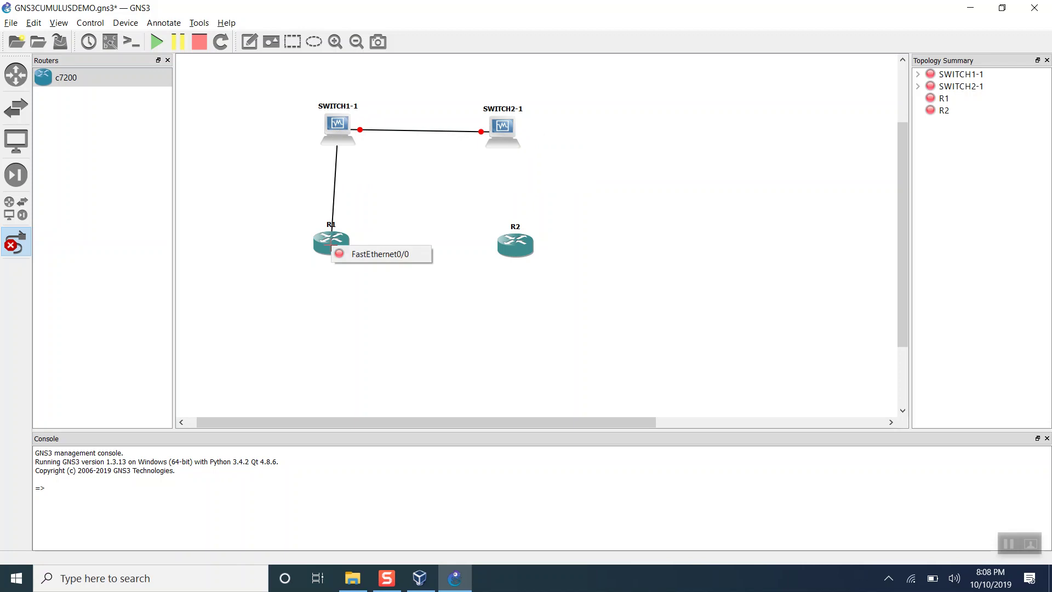
click(352, 256)
click(509, 138)
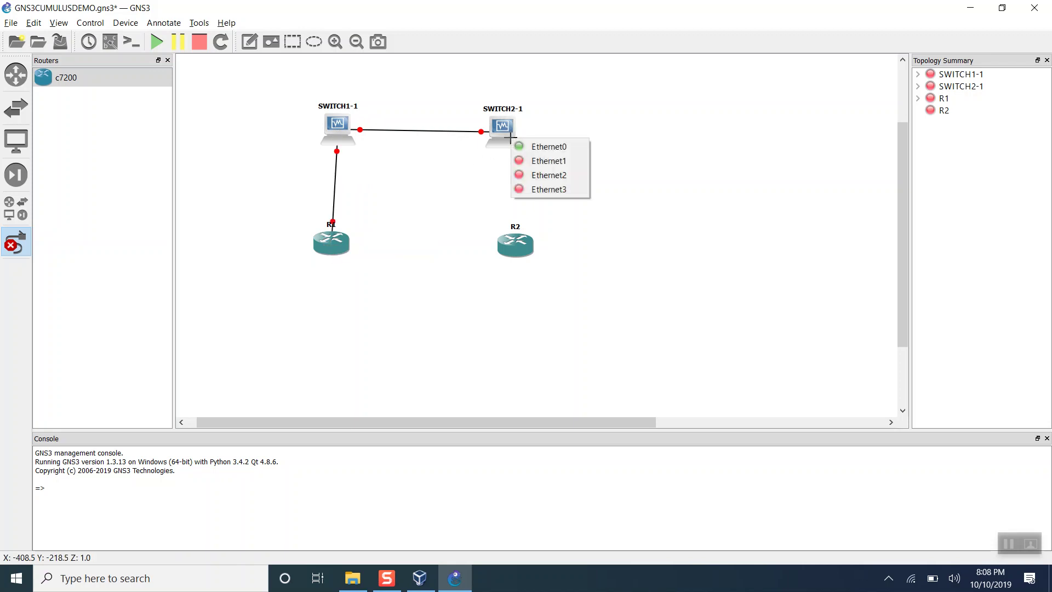
click(524, 162)
click(515, 248)
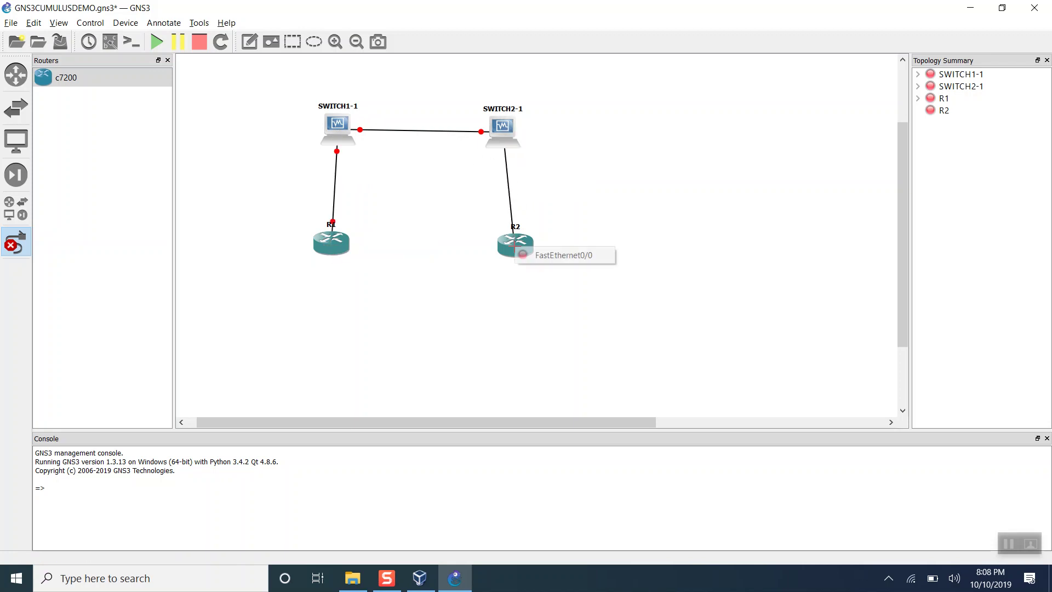
click(549, 262)
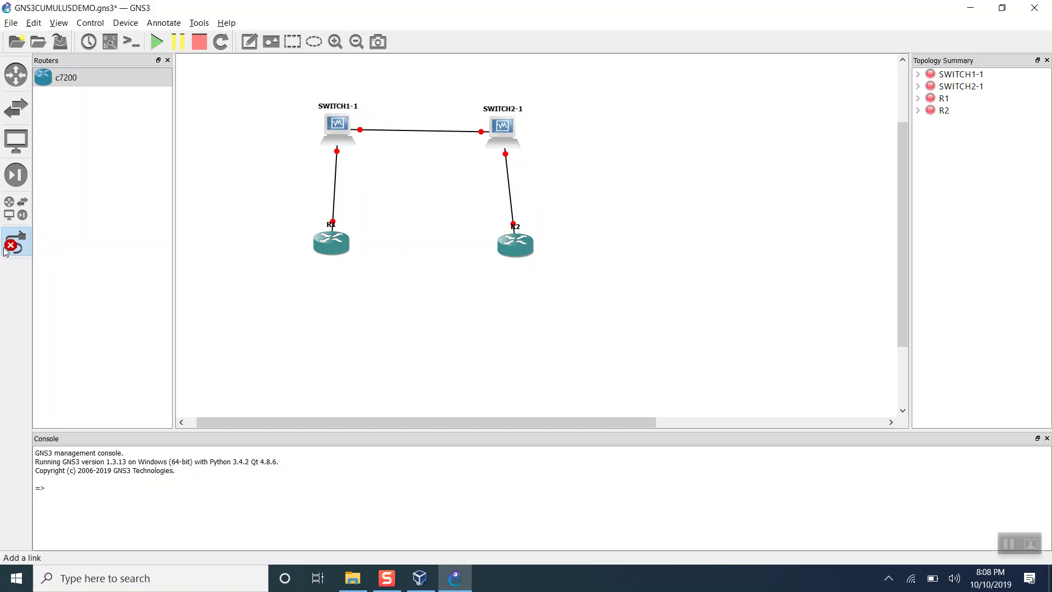
click(22, 247)
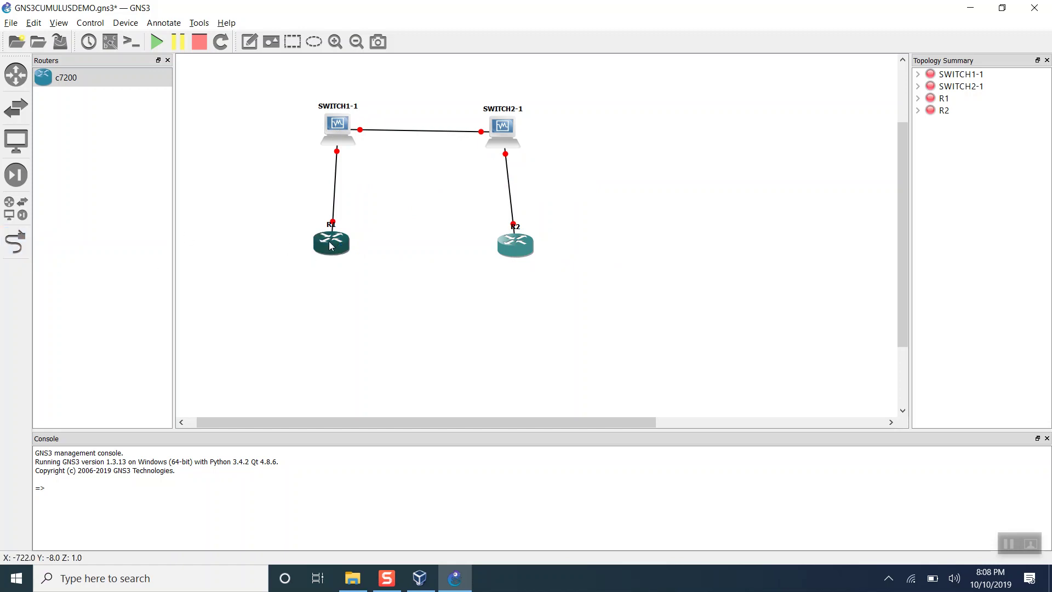
Nudge SWITCH1-1 slightly and start all four devices so every node and link turns green.
drag(343, 126, 340, 123)
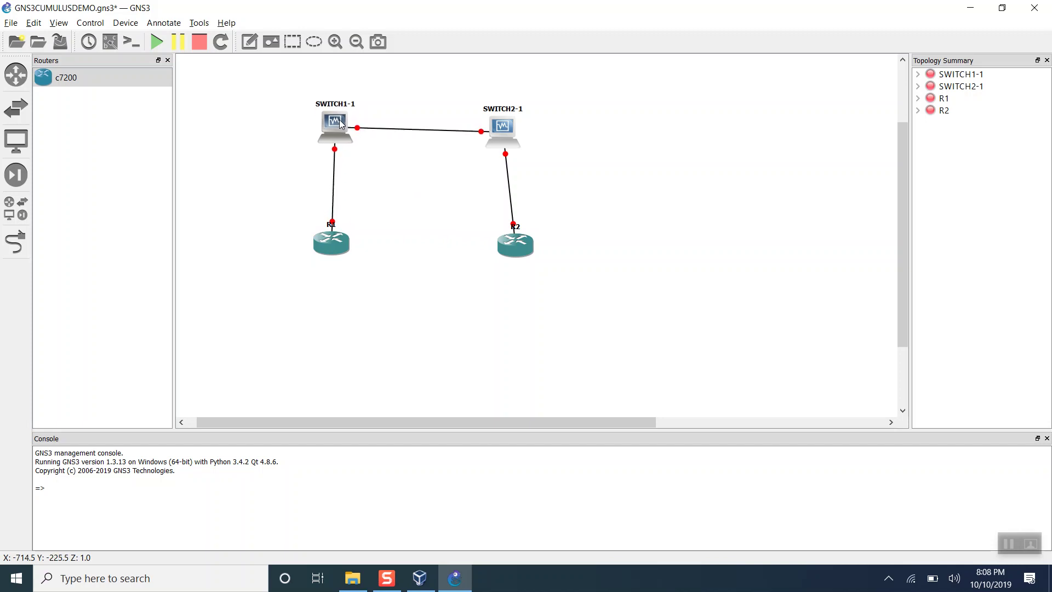
click(162, 45)
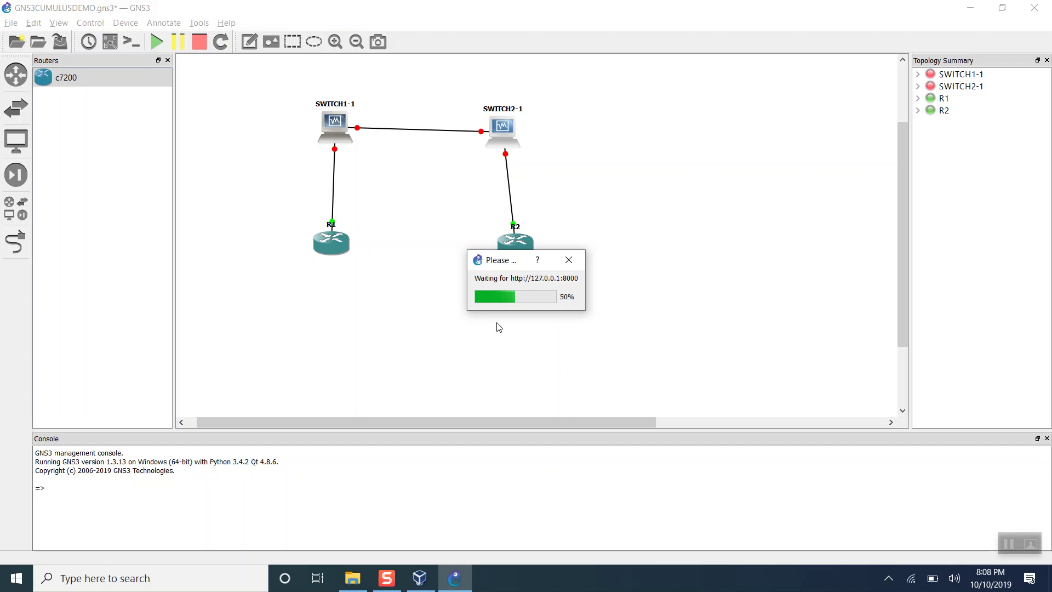
click(1009, 544)
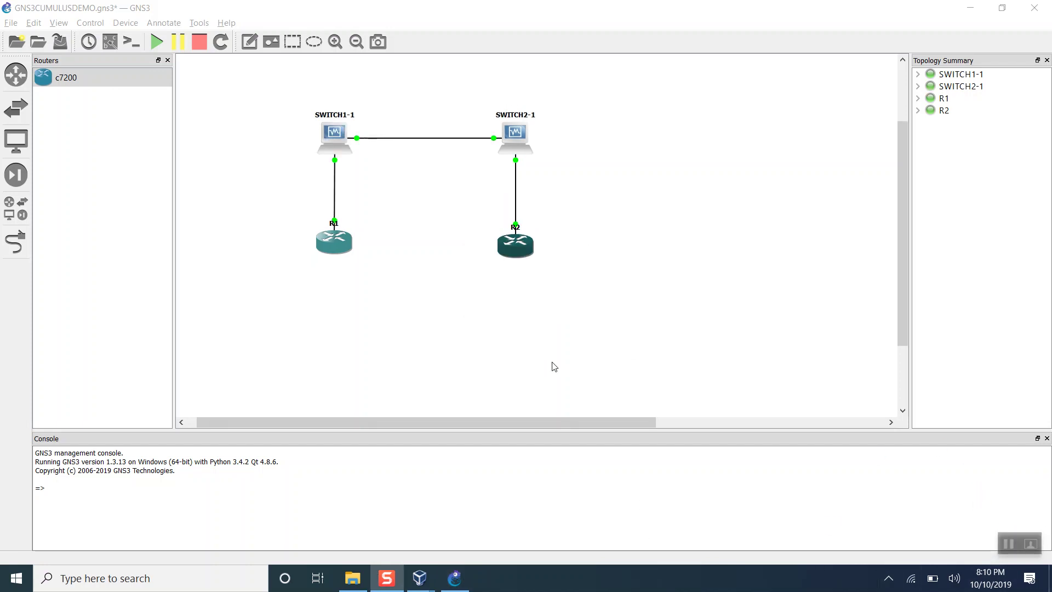
Open the SWITCH1-1 console and enter the login name cumulus at the Cumulus VX prompt.
click(336, 141)
double_click(336, 141)
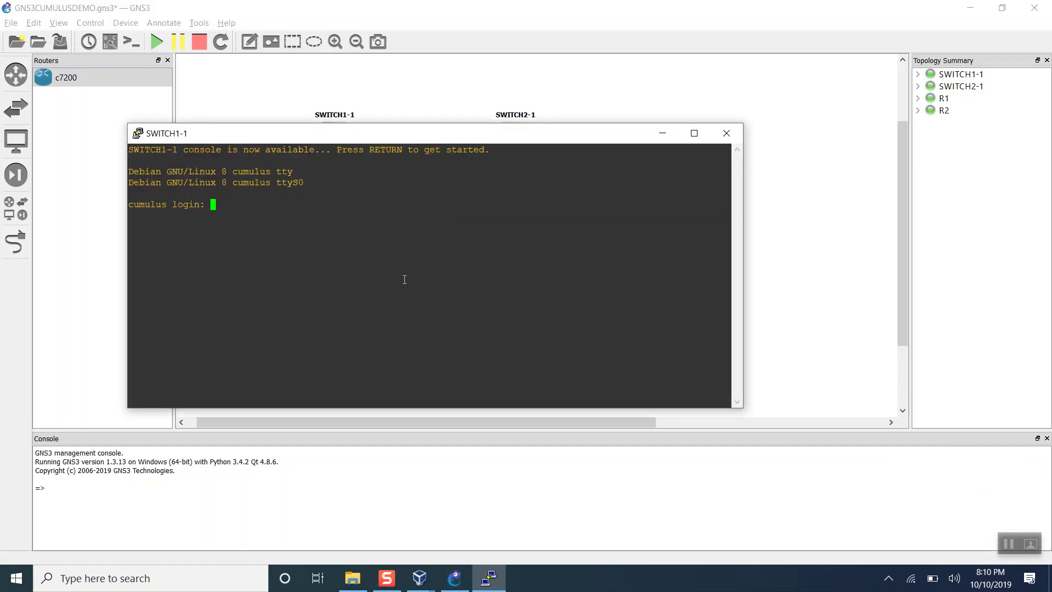
text(cumulus)
key(Return)
key(Return)
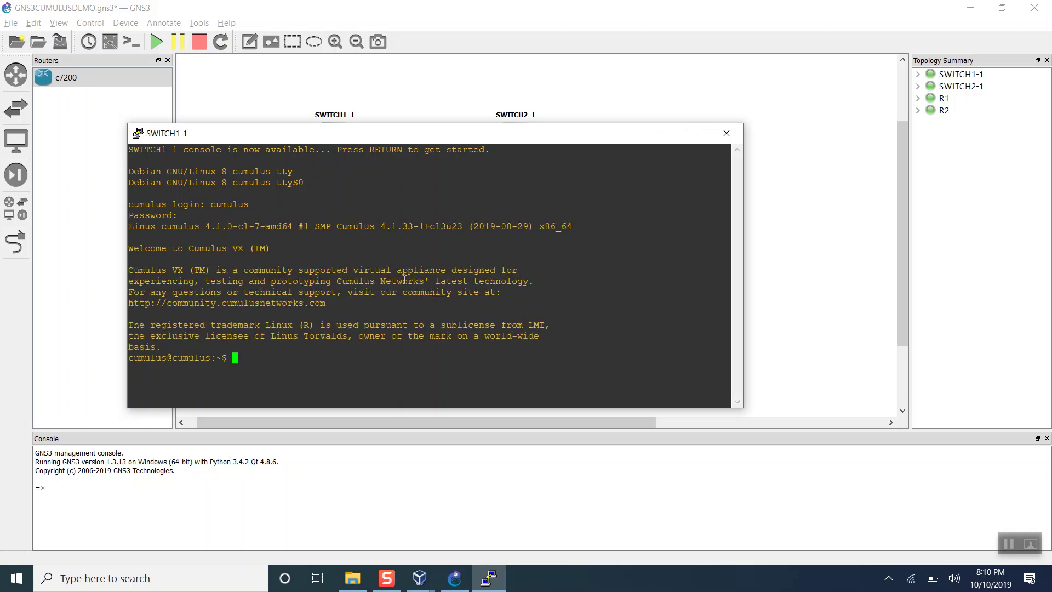
Launch Notepad from the Run prompt, type the console password into a new note, then return to the console.
key(super+r)
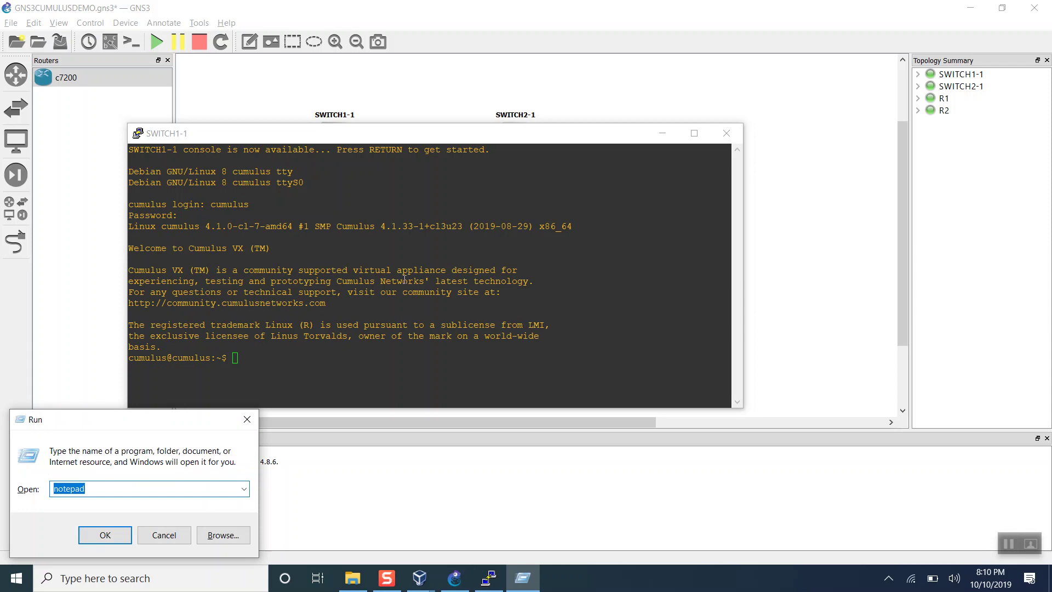
key(Return)
text(Cumu)
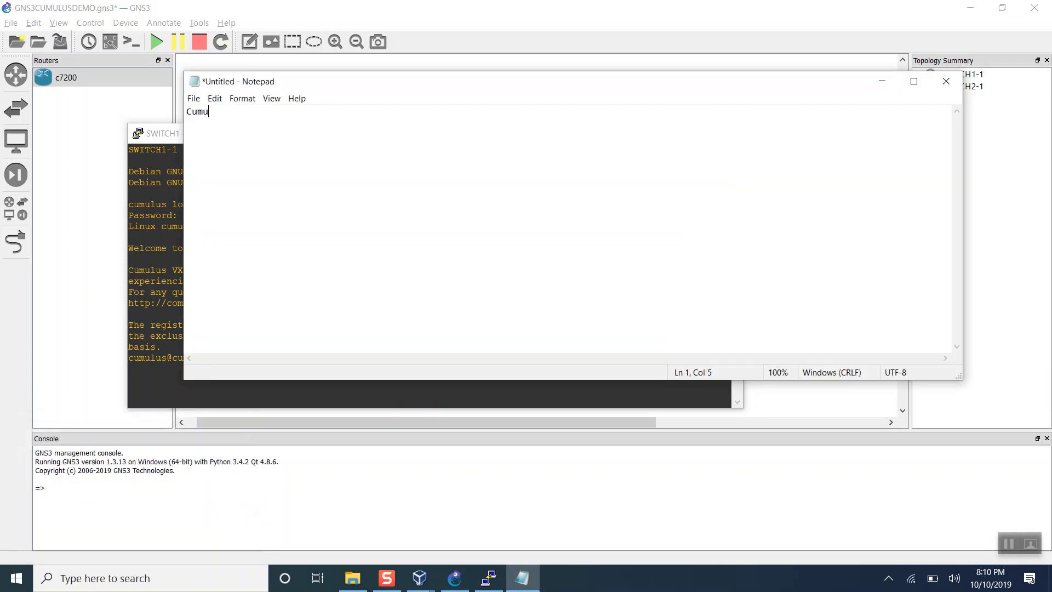
text(lusLinux!)
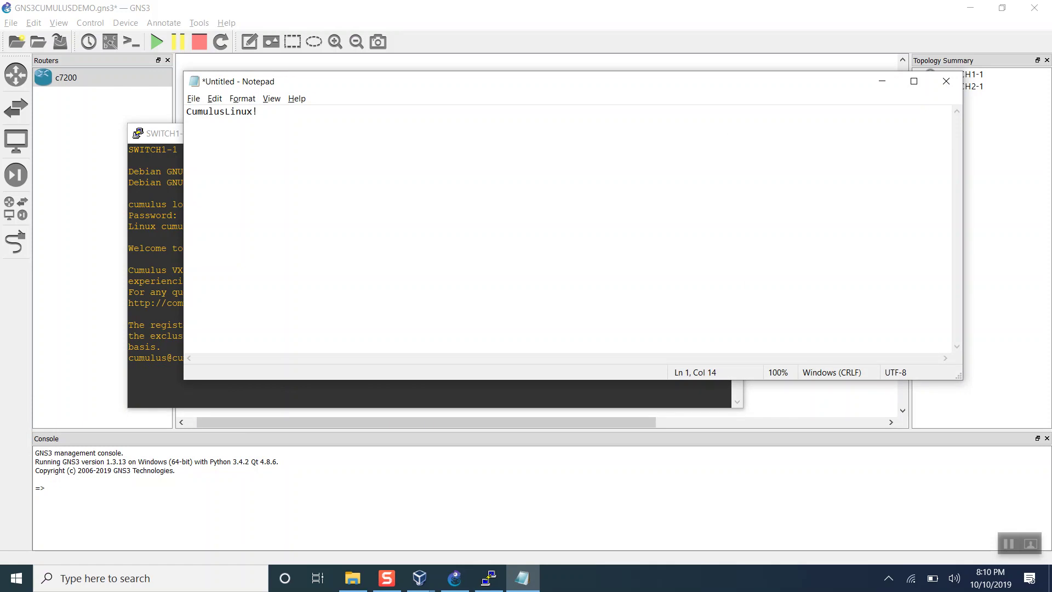
key(alt+Tab)
Maximize the SWITCH1-1 console and run ifconfig and ip a s to list eth0, lo and swp1–swp3.
double_click(470, 134)
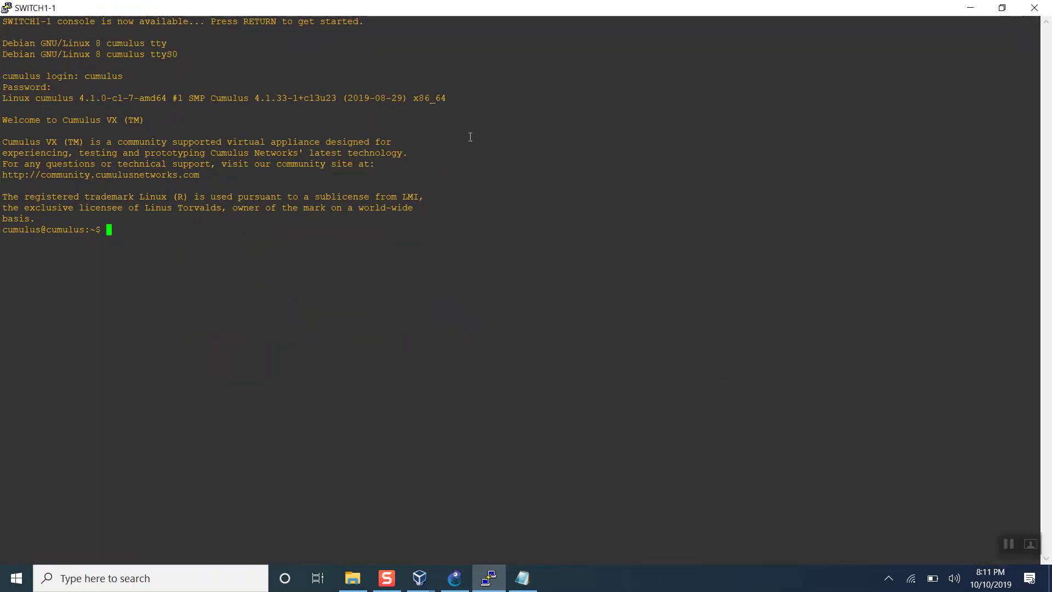
key(Return)
key(Return)
key(Return)
text(ifc)
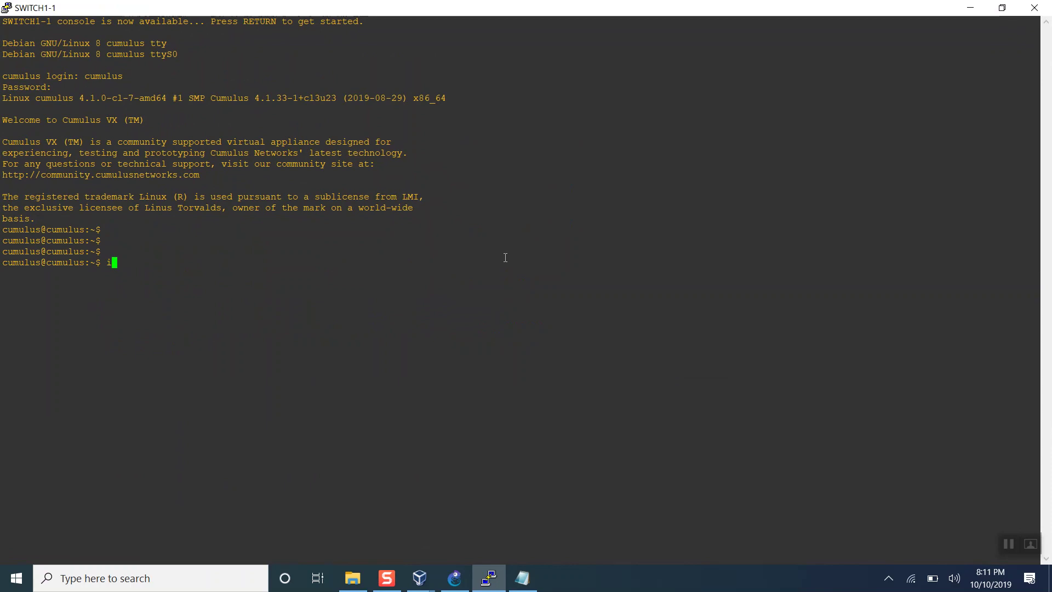
key(BackSpace)
key(BackSpace)
text(fconfig)
key(Return)
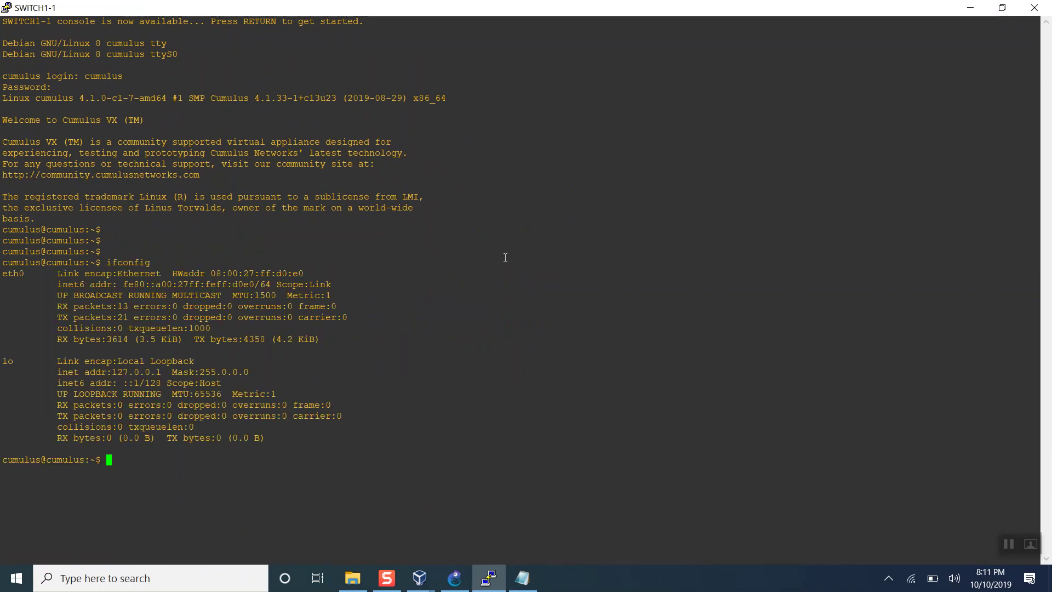
text(ip a s)
key(Return)
key(Return)
key(Return)
key(Return)
key(Return)
key(Return)
key(Return)
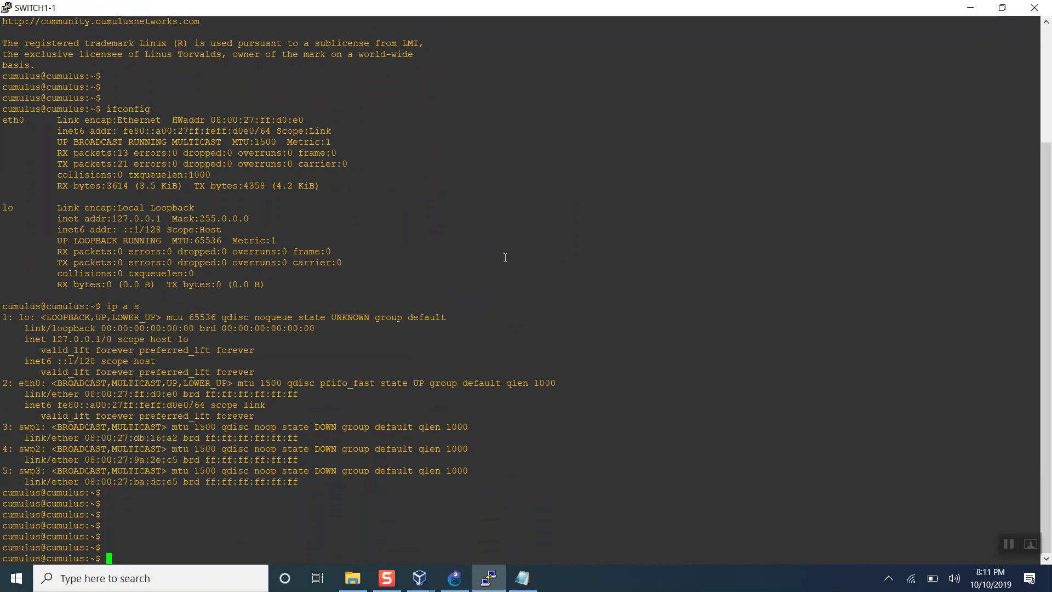